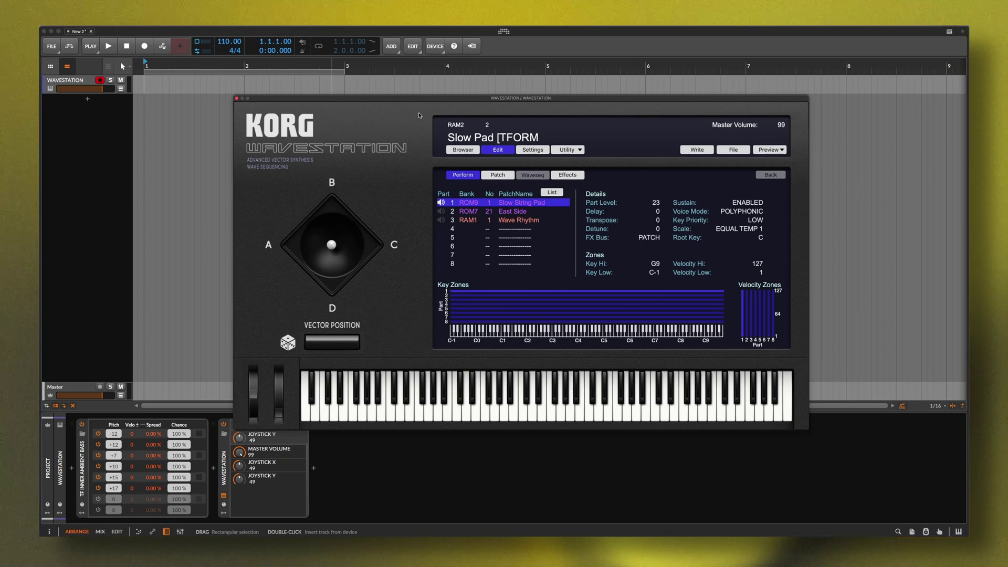
Open the performance browser and step through the RAM 1, RAM 2 and RAM 3 banks
{"action": "left_click", "coordinate": [462, 151]}
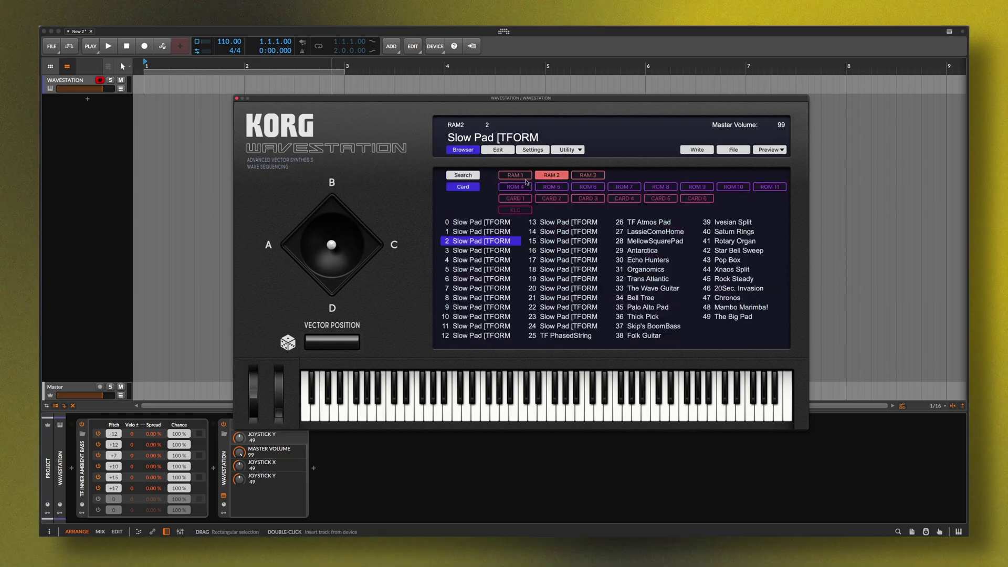
{"action": "left_click", "coordinate": [515, 175]}
{"action": "left_click", "coordinate": [551, 175]}
{"action": "left_click", "coordinate": [587, 174]}
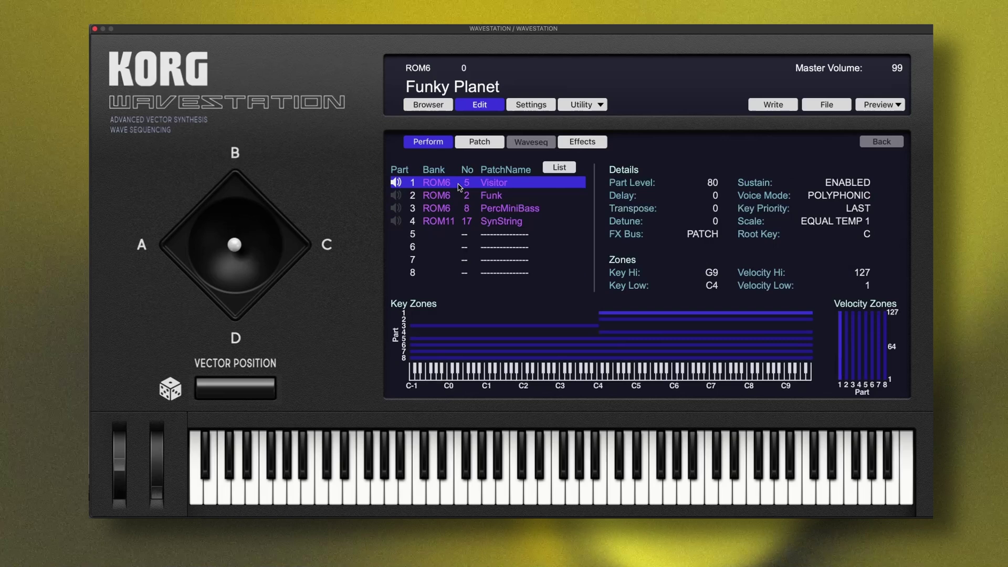
{"action": "left_click", "coordinate": [450, 195]}
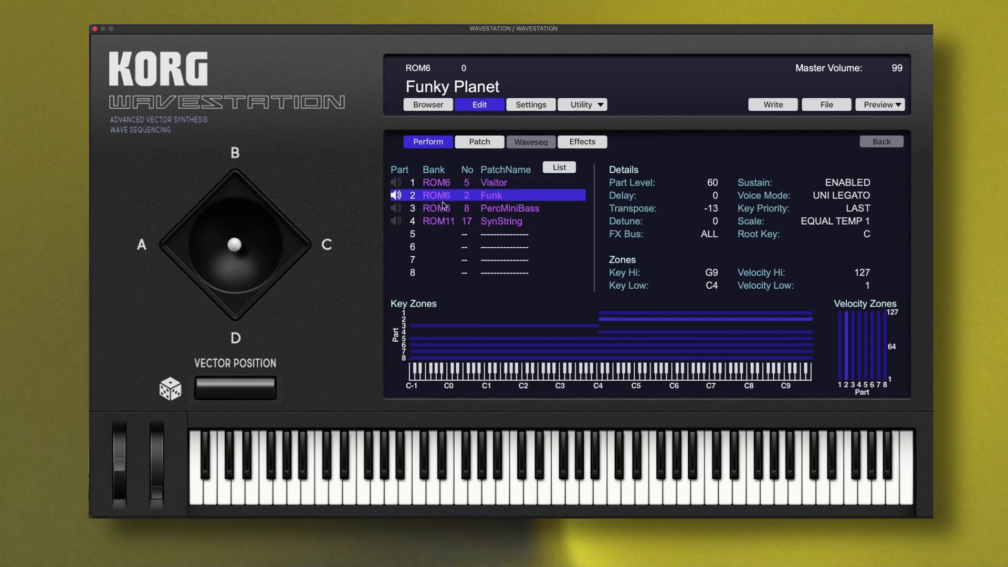
{"action": "left_click", "coordinate": [444, 209]}
{"action": "left_click", "coordinate": [441, 221]}
{"action": "left_click", "coordinate": [441, 234]}
{"action": "left_click", "coordinate": [441, 246]}
{"action": "left_click", "coordinate": [440, 260]}
{"action": "left_click", "coordinate": [439, 272]}
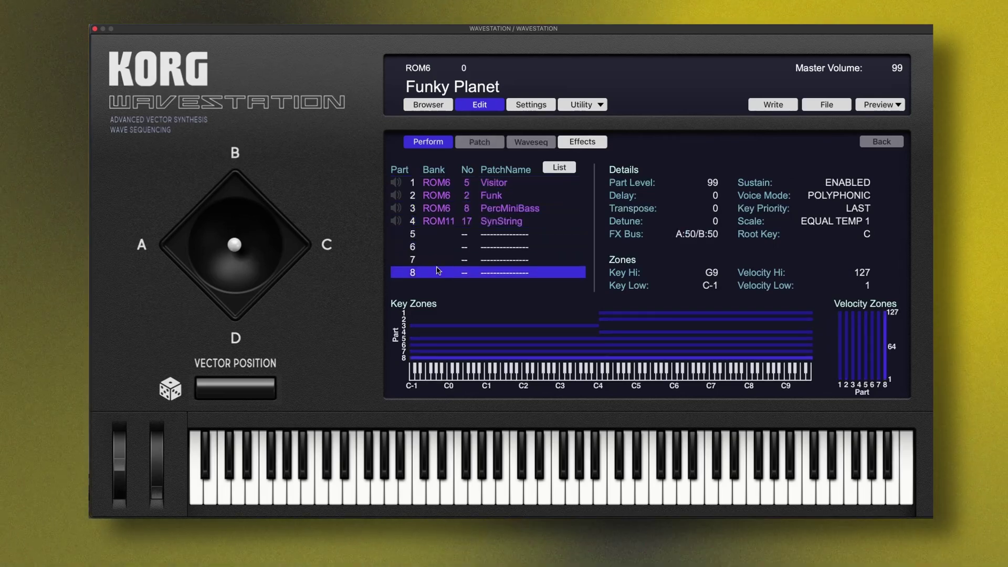
{"action": "left_click", "coordinate": [444, 182]}
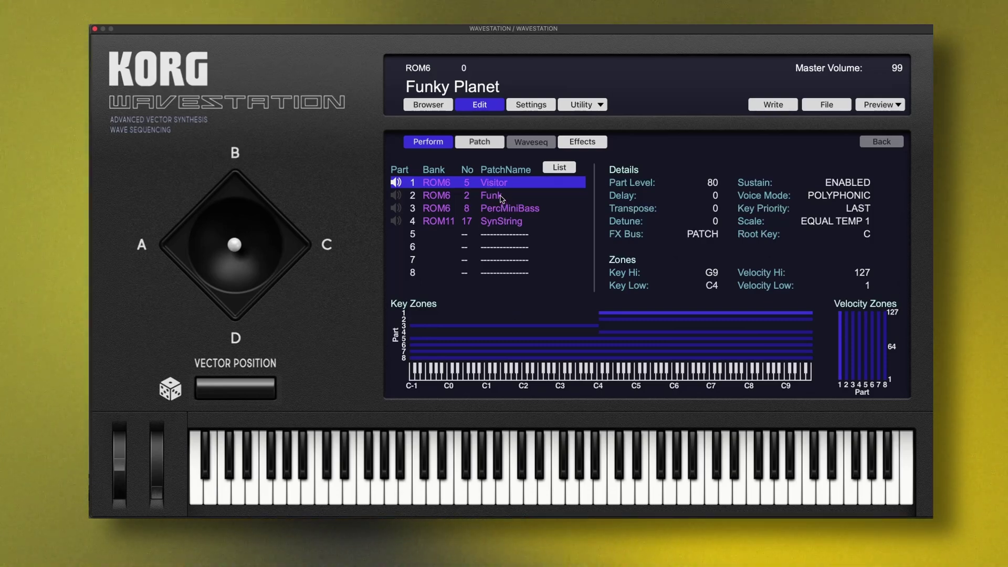
{"action": "left_click", "coordinate": [502, 198]}
{"action": "left_click", "coordinate": [503, 207]}
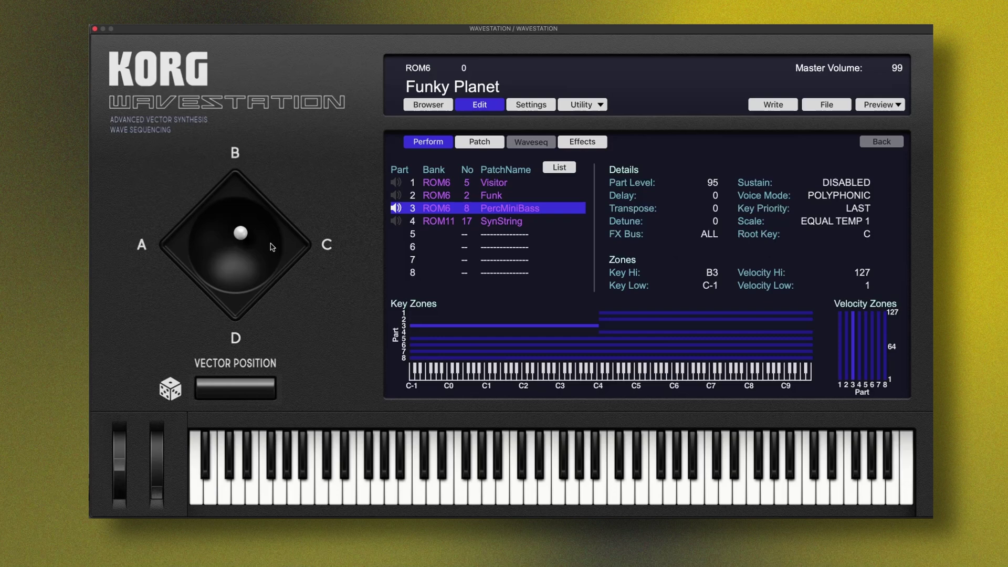
{"action": "left_click_drag", "start_coordinate": [241, 233], "coordinate": [235, 255]}
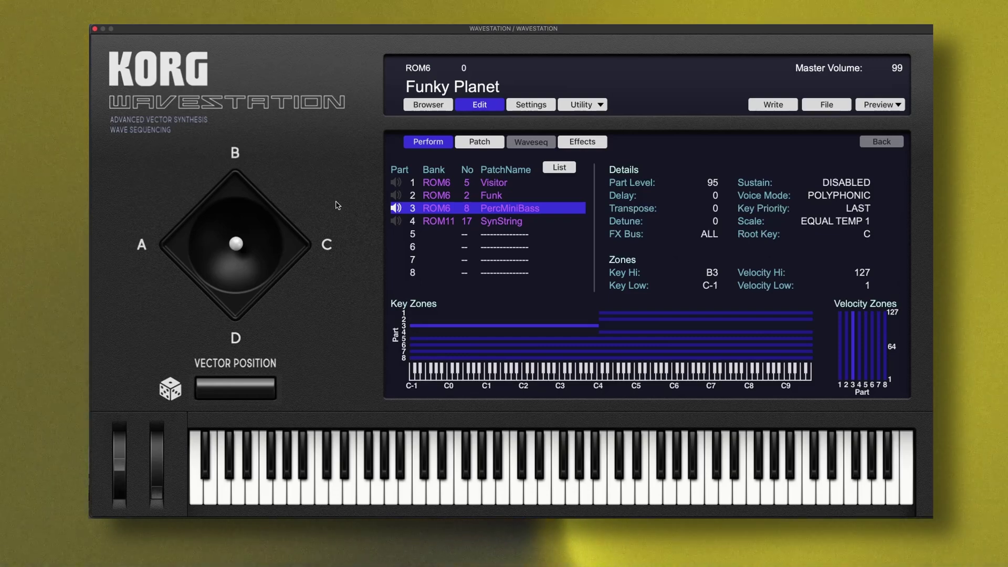
Browse banks RAM 1 to RAM 3 and load the ResoPad 1 performance from RAM 3
{"action": "left_click", "coordinate": [428, 104]}
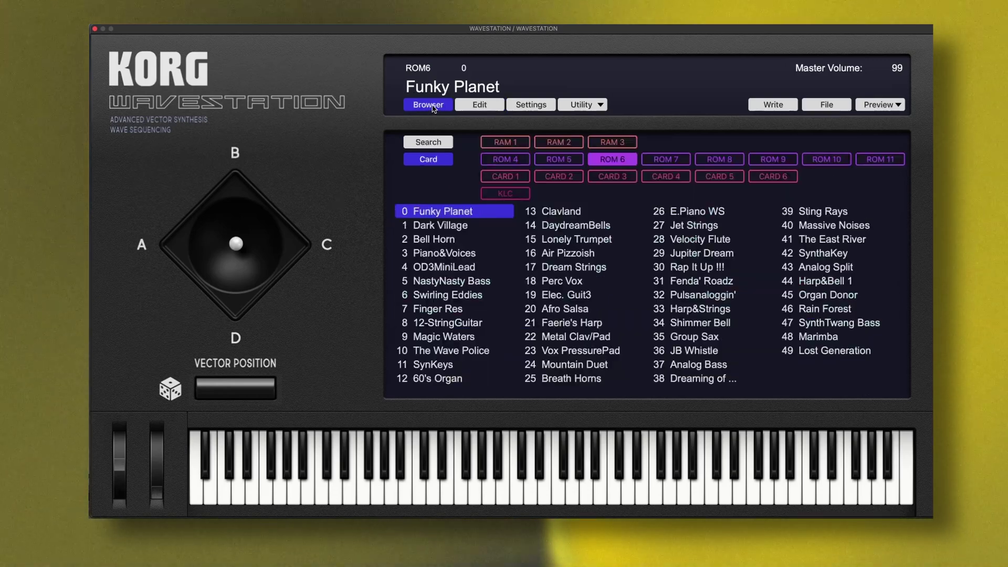
{"action": "left_click", "coordinate": [521, 147]}
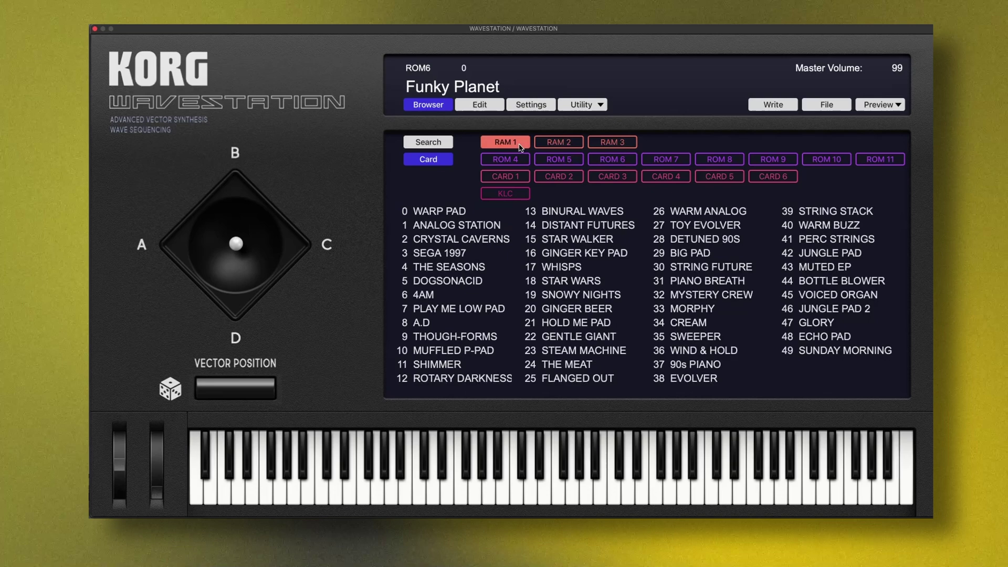
{"action": "left_click", "coordinate": [574, 145]}
{"action": "left_click", "coordinate": [607, 145]}
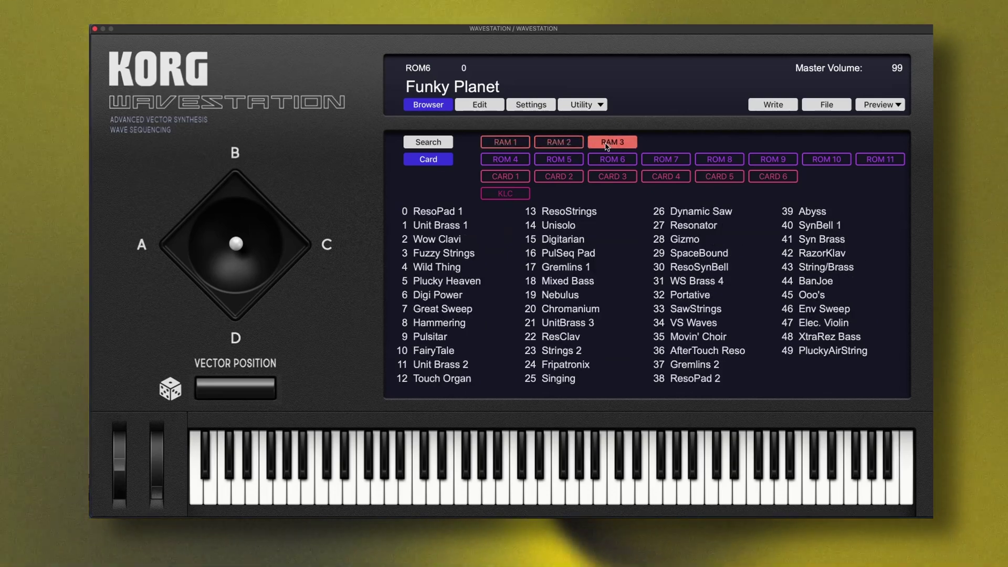
{"action": "double_click", "coordinate": [473, 214]}
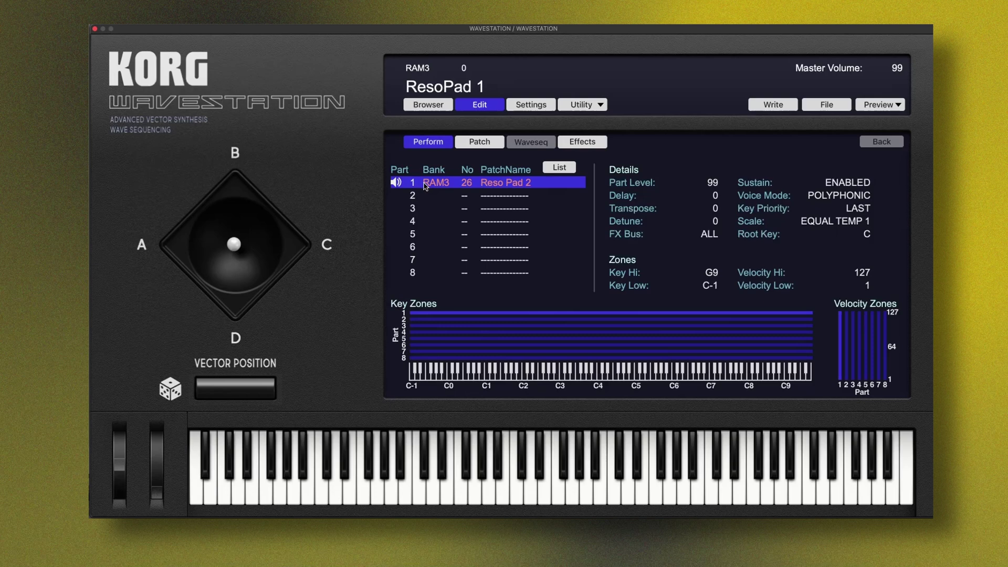
Try RAM 1 patches TF SAW, Tap Drops and Analog Sequence on part 1
{"action": "left_click", "coordinate": [560, 168]}
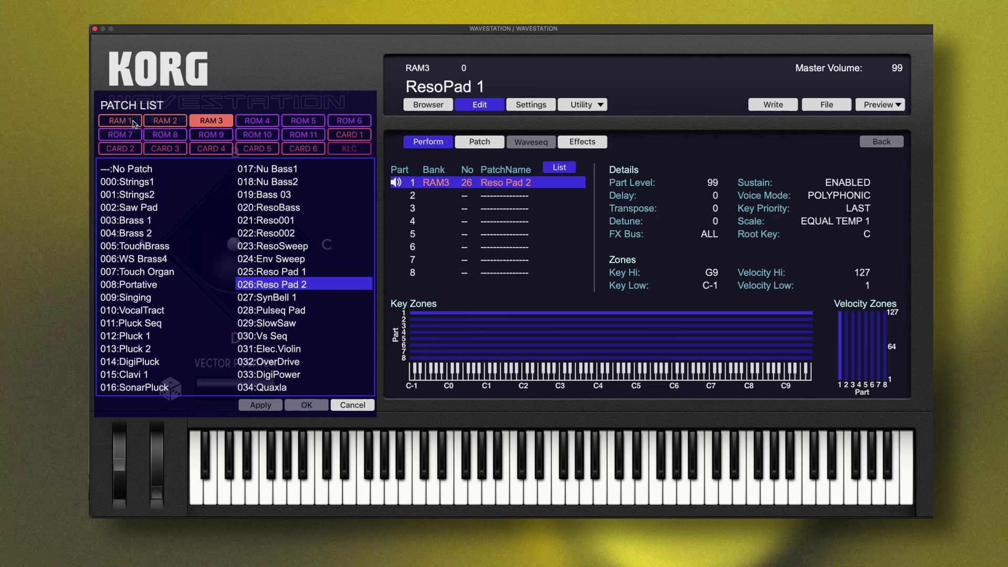
{"action": "left_click", "coordinate": [134, 122]}
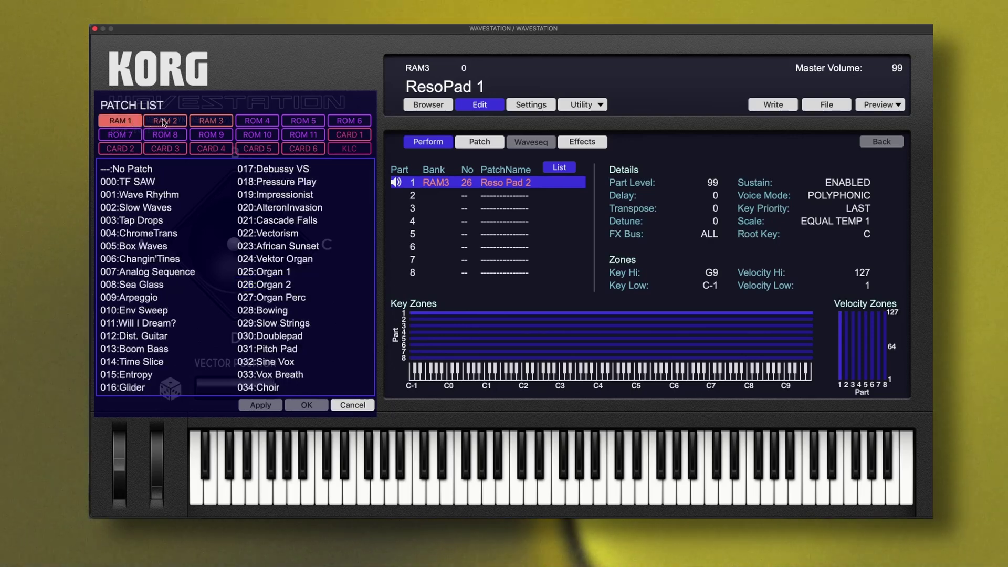
{"action": "double_click", "coordinate": [158, 182]}
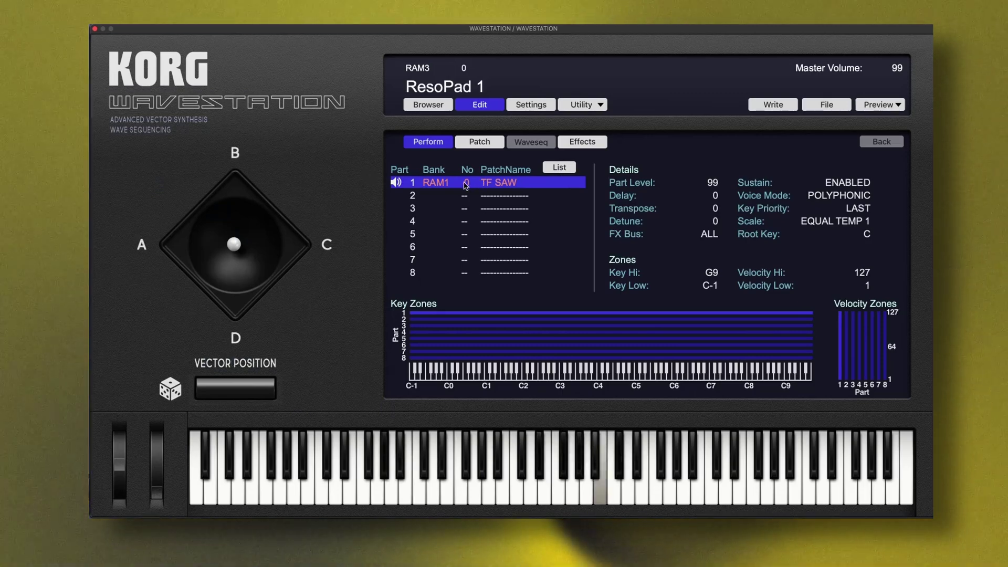
{"action": "left_click", "coordinate": [559, 167]}
{"action": "left_click", "coordinate": [152, 217]}
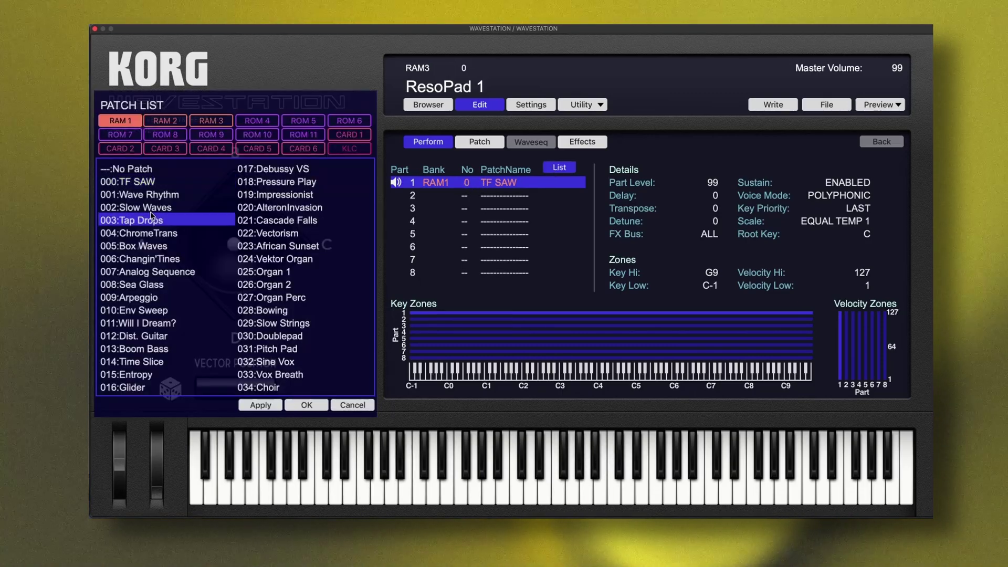
{"action": "double_click", "coordinate": [147, 272]}
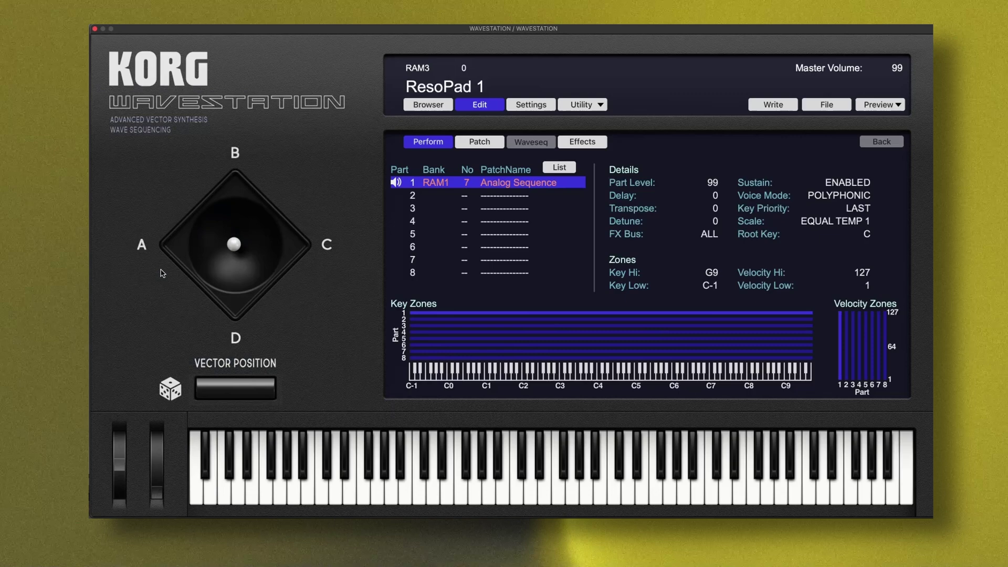
Audition Sea Glass and Arpeggio, then settle on 030:Doublepad for part 1
{"action": "left_click", "coordinate": [560, 167]}
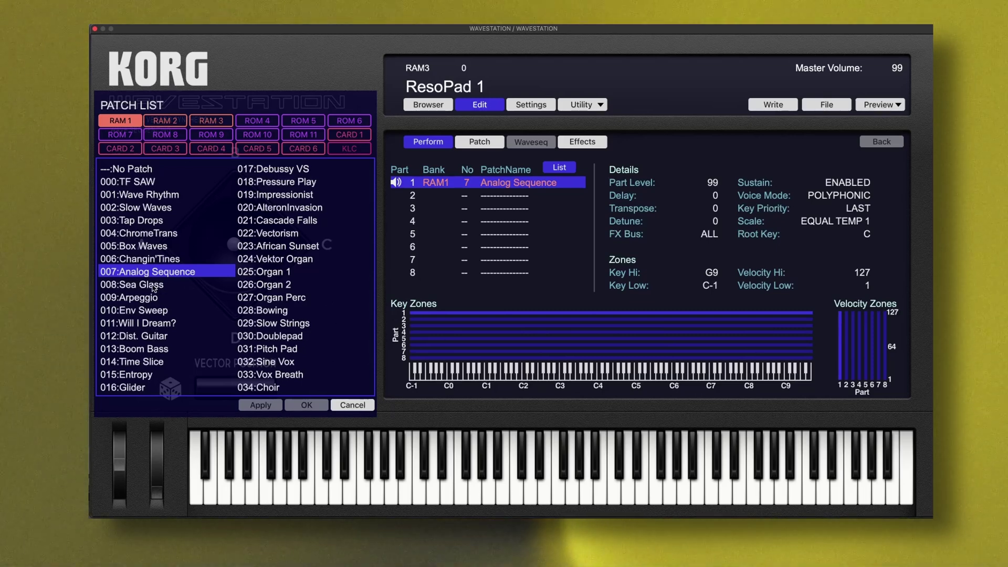
{"action": "left_click", "coordinate": [154, 287]}
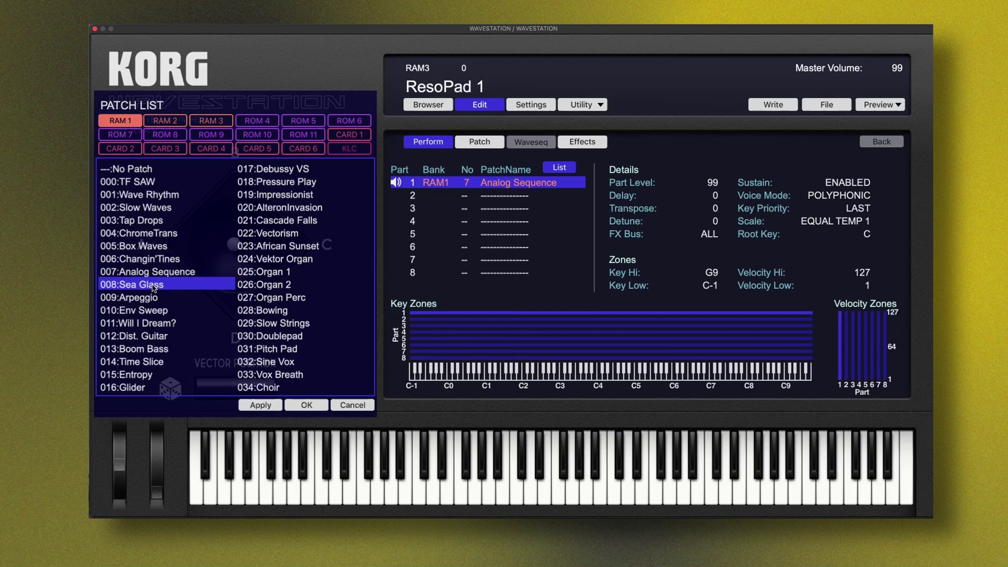
{"action": "left_click", "coordinate": [145, 298]}
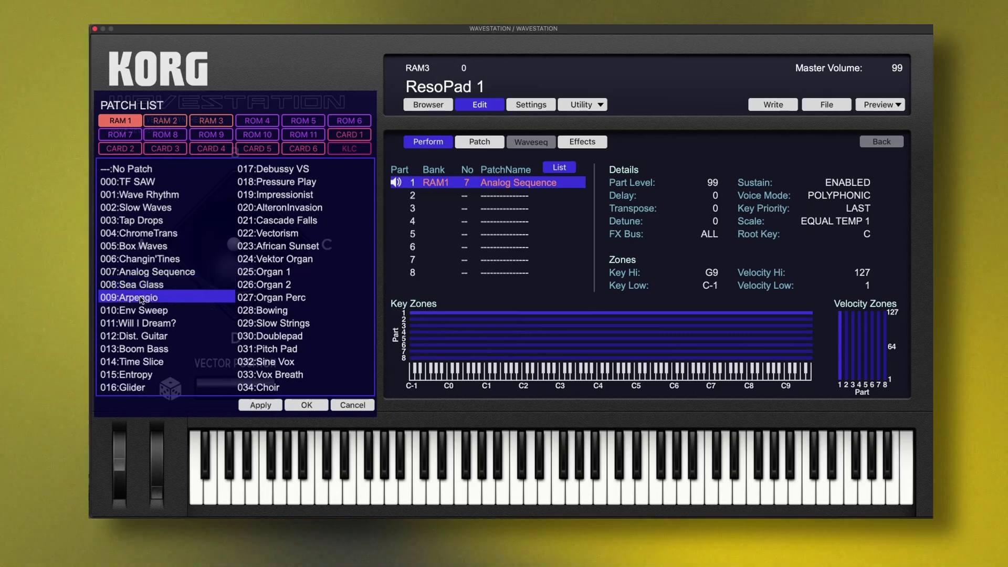
{"action": "left_click", "coordinate": [263, 334]}
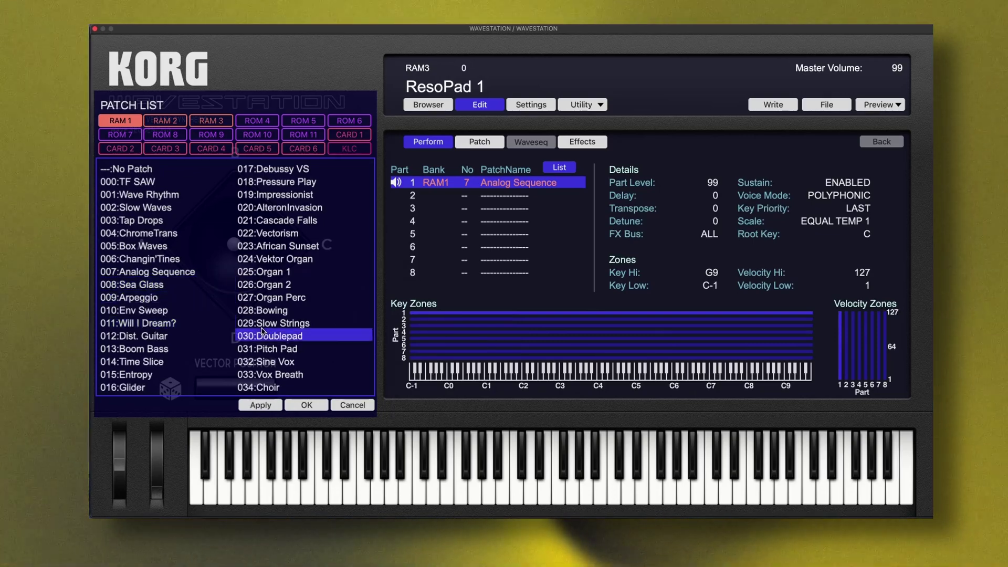
{"action": "left_click", "coordinate": [277, 406]}
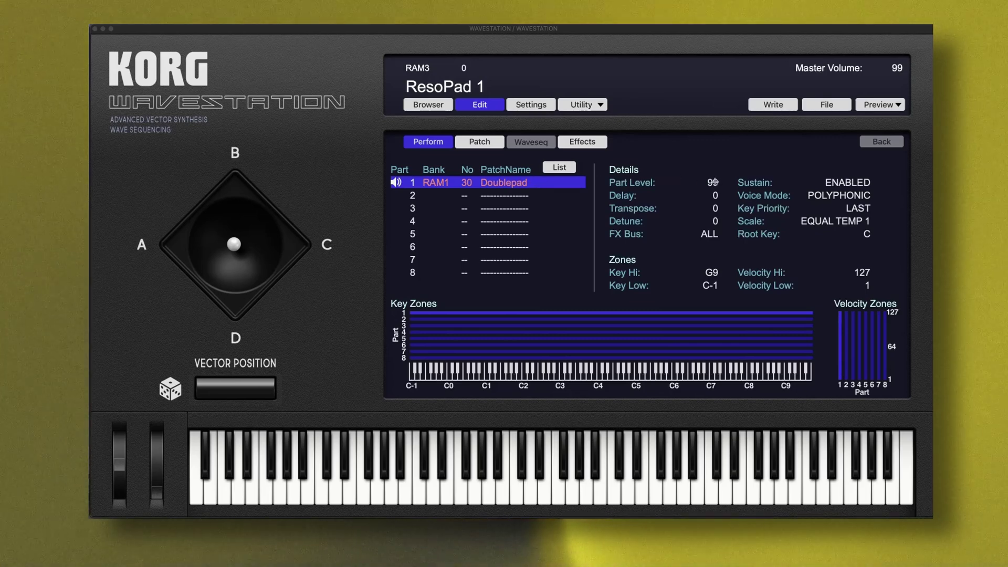
Fill empty part 2 with African Sunset and set its part level to 77
{"action": "left_click", "coordinate": [713, 183]}
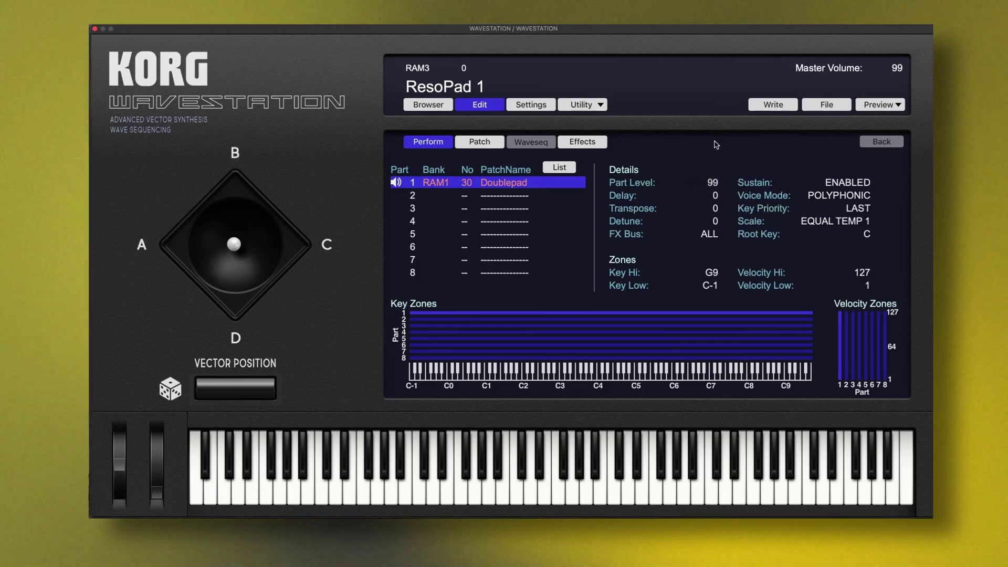
{"action": "left_click", "coordinate": [537, 196]}
{"action": "left_click", "coordinate": [559, 167]}
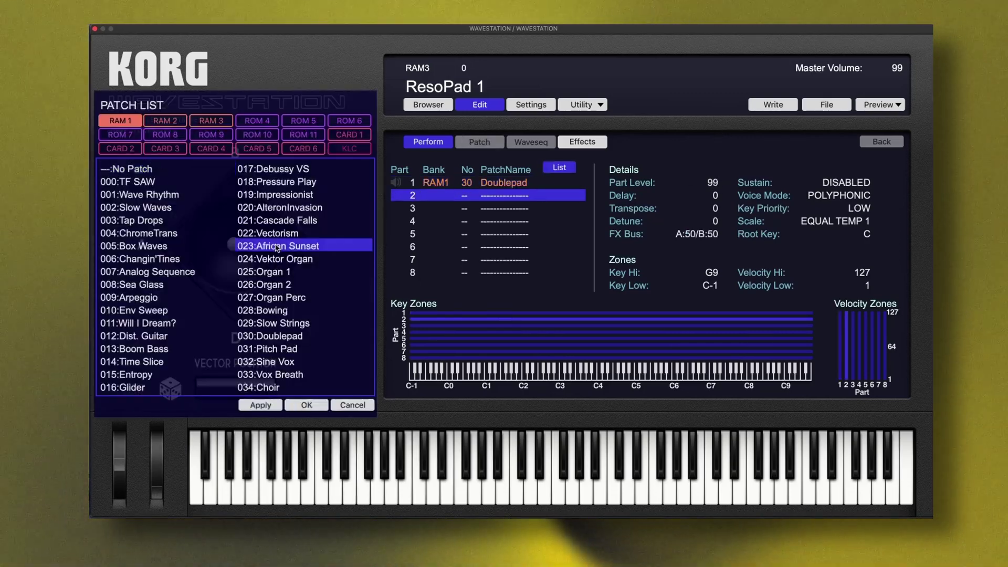
{"action": "key", "text": "Return"}
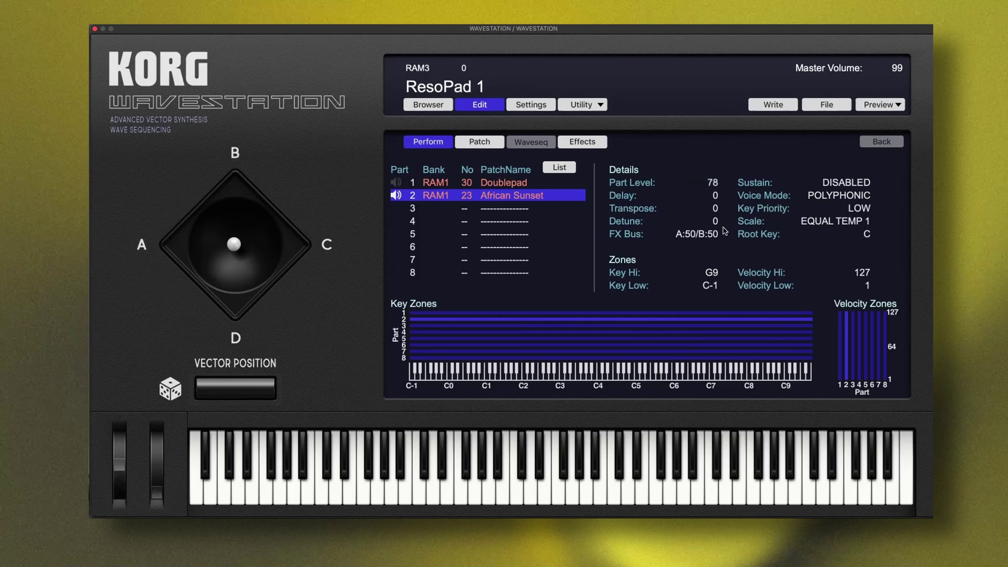
{"action": "left_click_drag", "start_coordinate": [727, 272], "coordinate": [733, 322]}
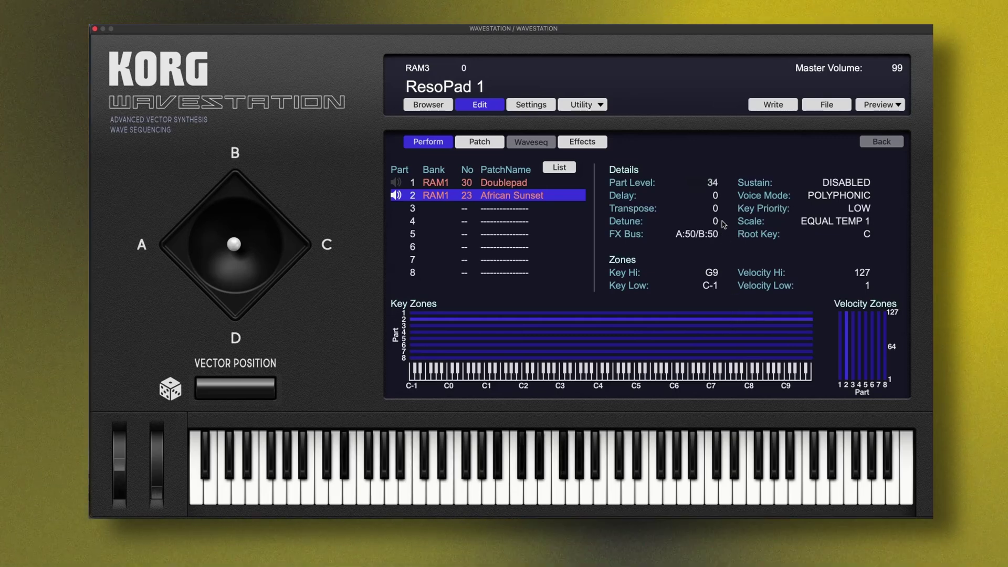
{"action": "left_click_drag", "start_coordinate": [715, 222], "coordinate": [720, 130]}
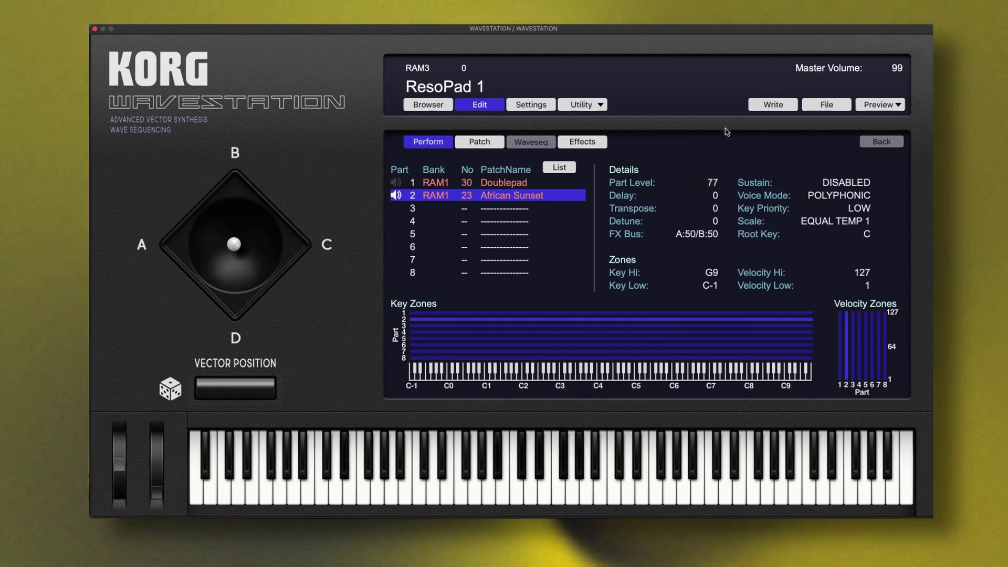
Swap part 2's patch for 024:Vektor Organ and check the effects routing
{"action": "left_click", "coordinate": [559, 168]}
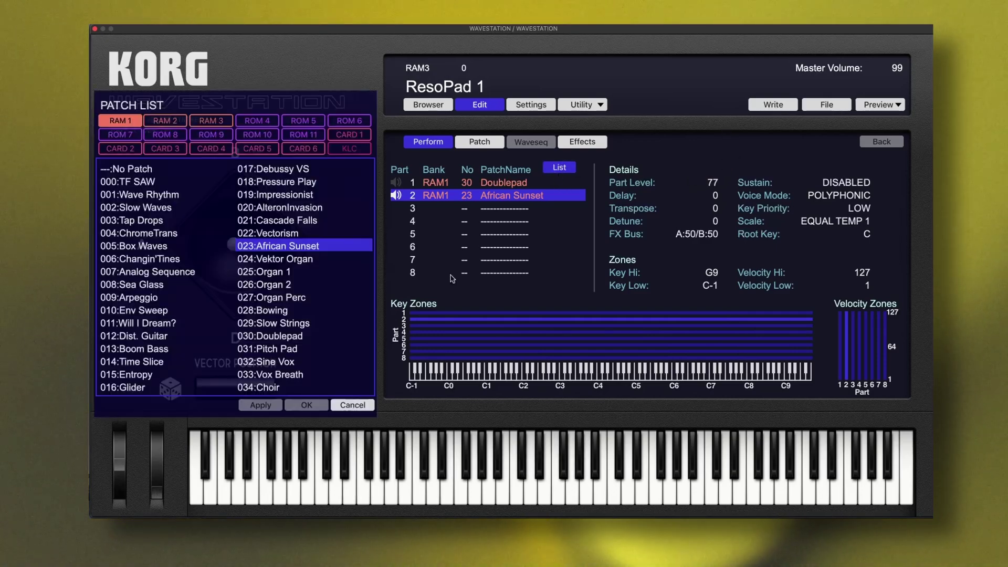
{"action": "double_click", "coordinate": [294, 259]}
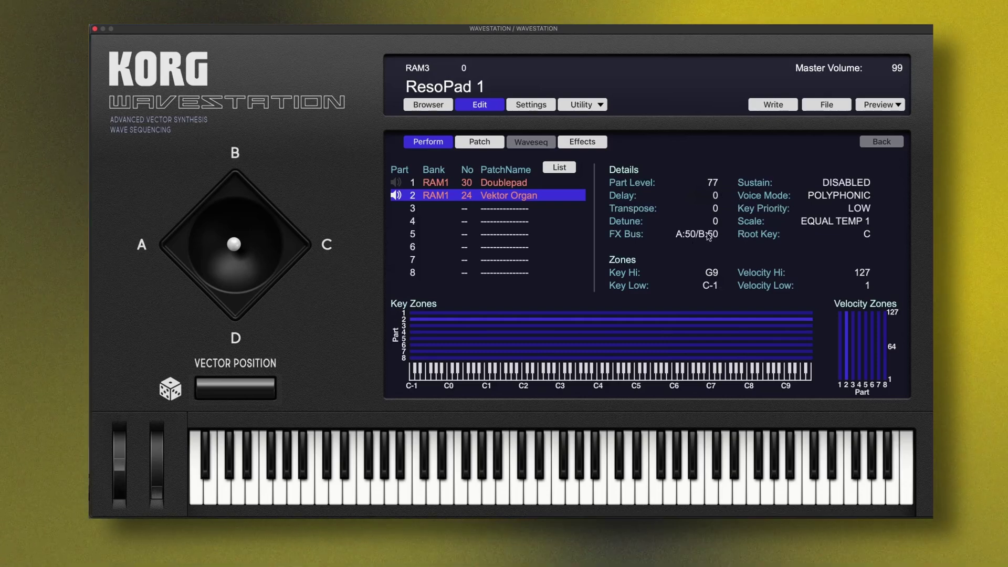
{"action": "left_click", "coordinate": [576, 141]}
{"action": "left_click", "coordinate": [420, 146]}
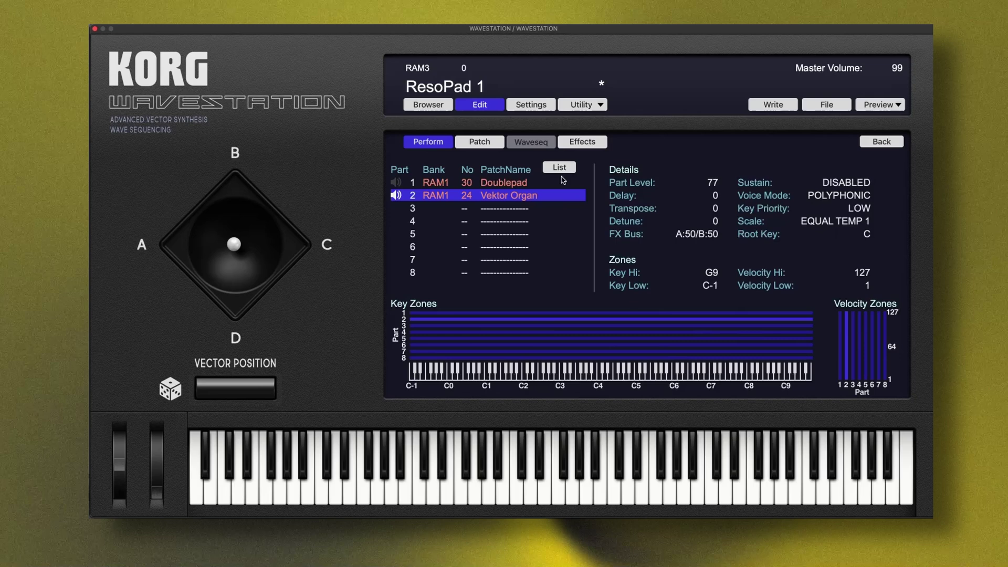
Review parts 1 and 2, then audition RAM 2 patches such as Soft EP for part 2
{"action": "left_click", "coordinate": [478, 184]}
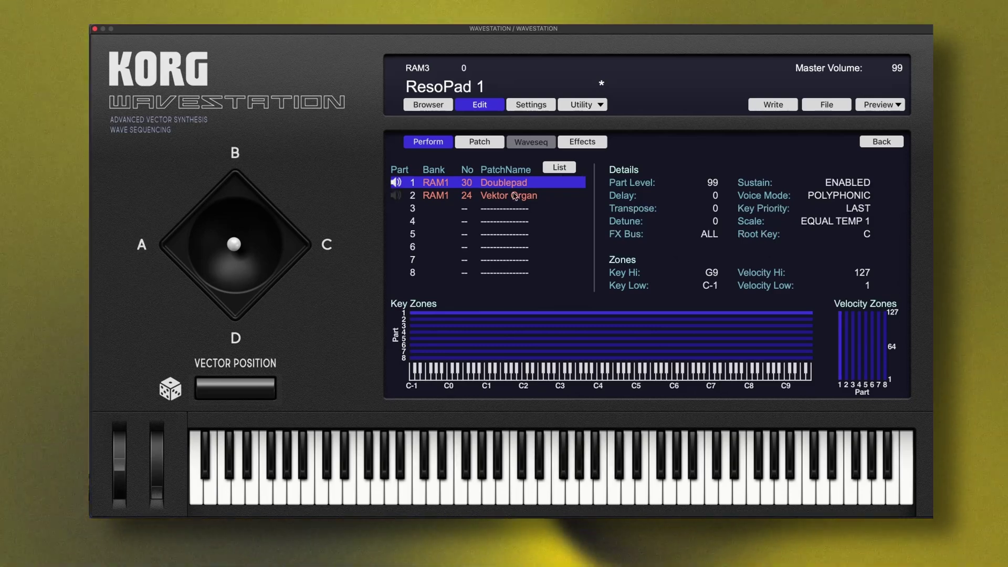
{"action": "key", "text": "Down"}
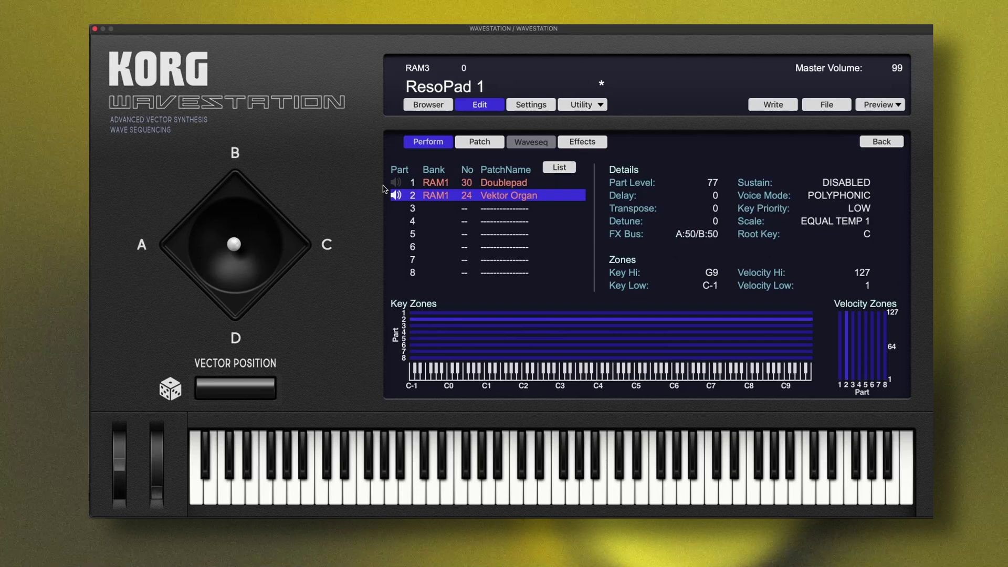
{"action": "left_click", "coordinate": [562, 168]}
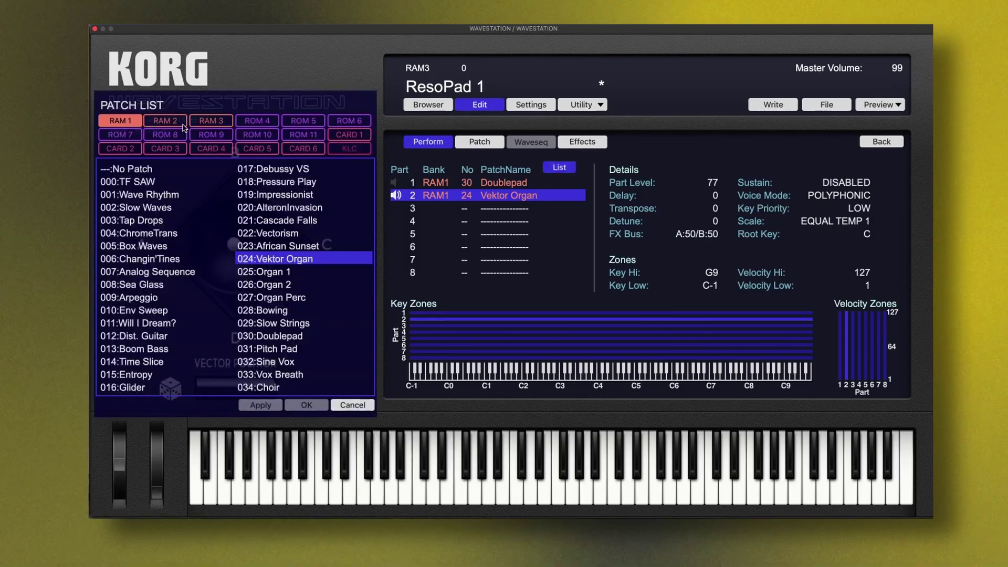
{"action": "left_click", "coordinate": [165, 120]}
{"action": "left_click", "coordinate": [155, 233]}
{"action": "left_click", "coordinate": [143, 271]}
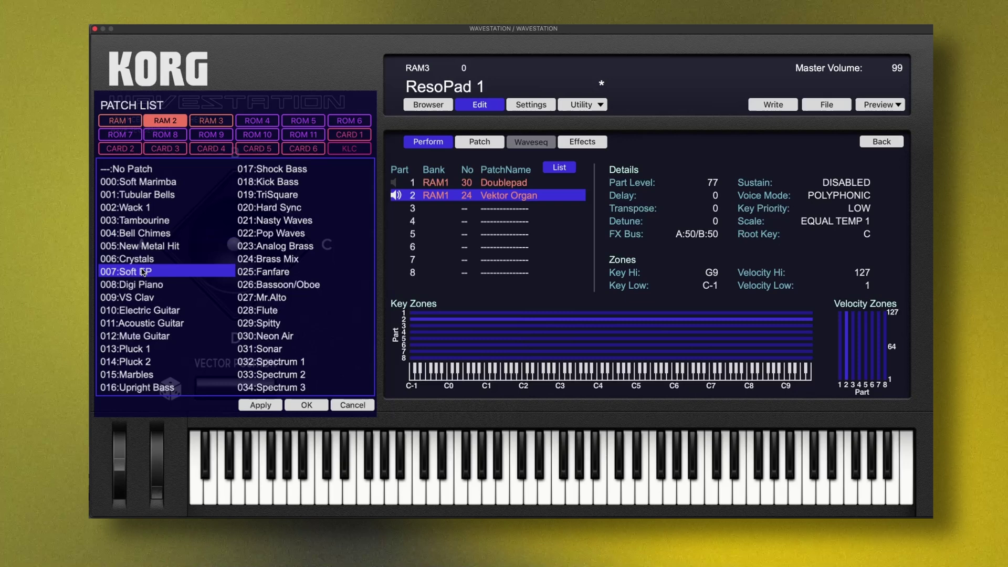
Audition ROM 4's MagicWind and AttackBell, then assign VoiceSynthPad2 to part 2
{"action": "left_click", "coordinate": [258, 121]}
{"action": "left_click", "coordinate": [268, 220]}
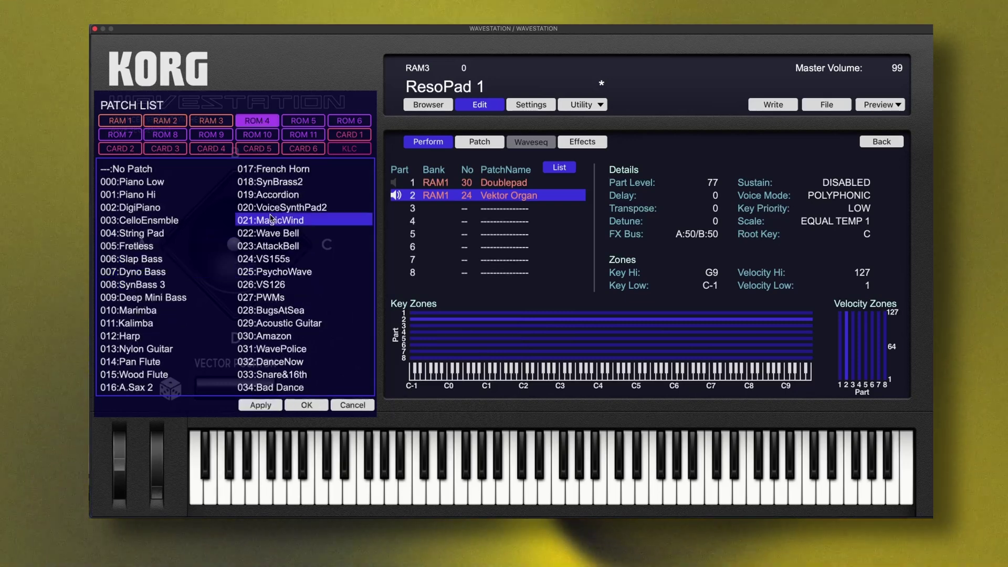
{"action": "left_click", "coordinate": [268, 244]}
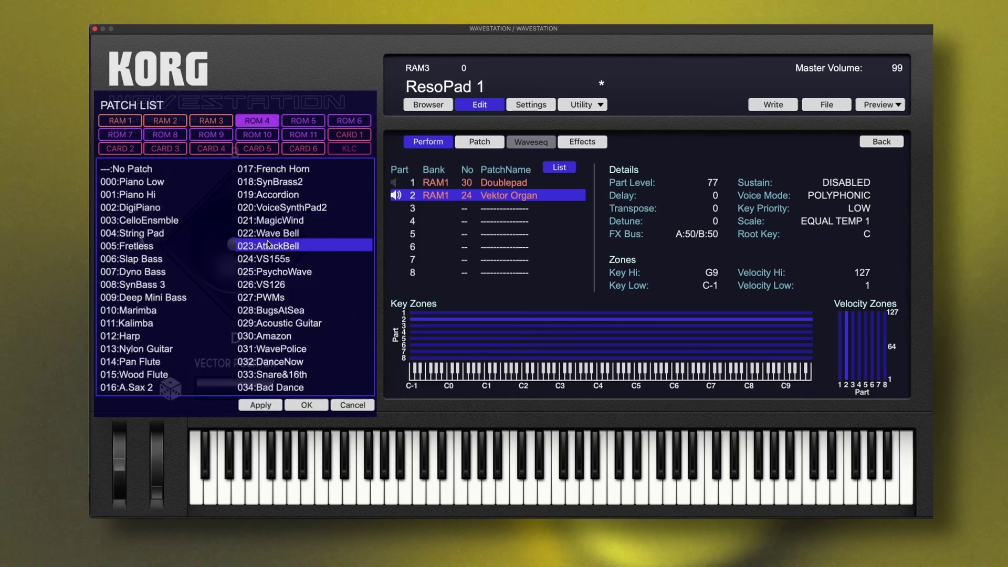
{"action": "double_click", "coordinate": [288, 207]}
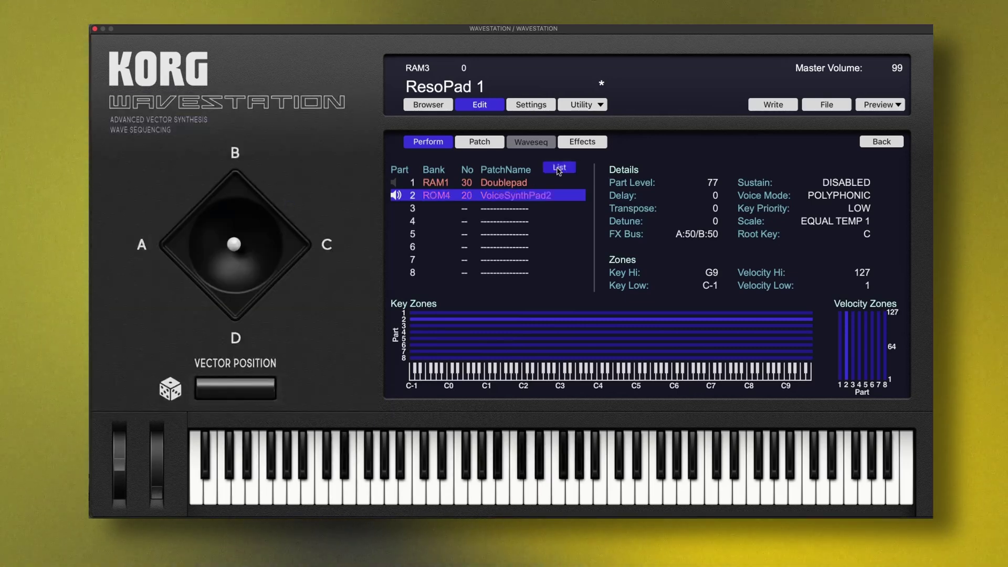
Assign ROM 4 patch 028:BugsAtSea to part 2 and lower its level to 89
{"action": "left_click", "coordinate": [559, 168]}
{"action": "left_click", "coordinate": [281, 307]}
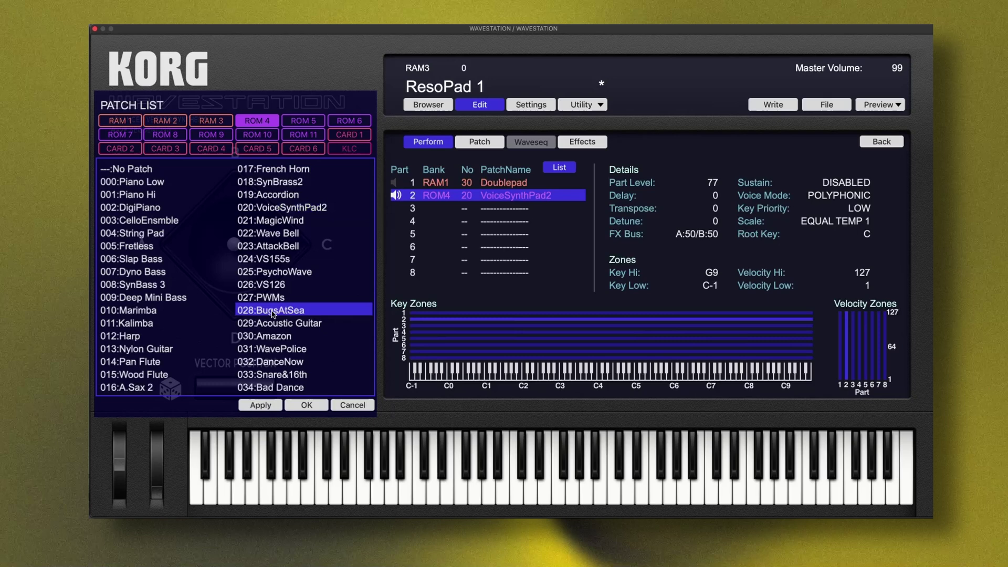
{"action": "double_click", "coordinate": [281, 310]}
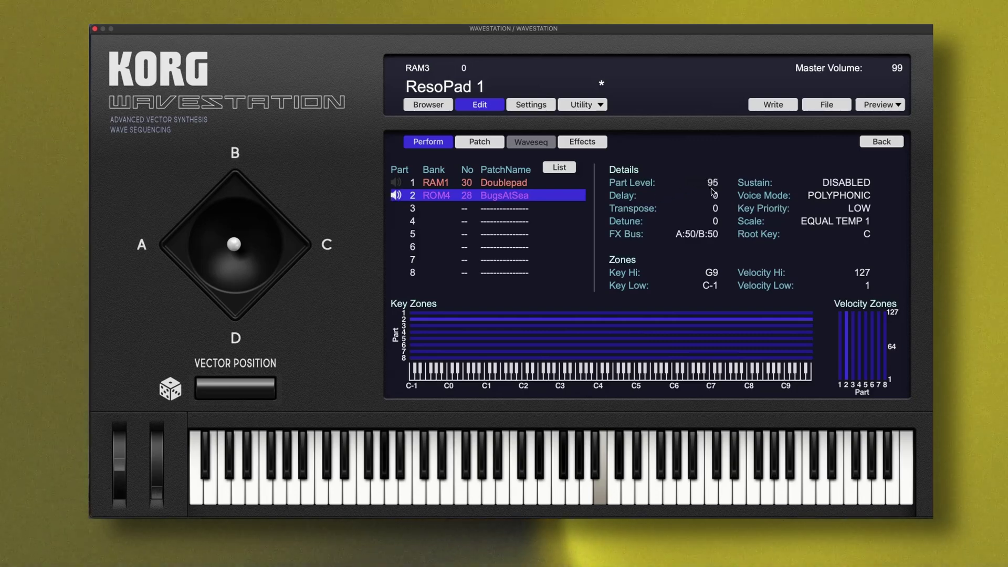
{"action": "left_click_drag", "start_coordinate": [712, 182], "coordinate": [699, 204]}
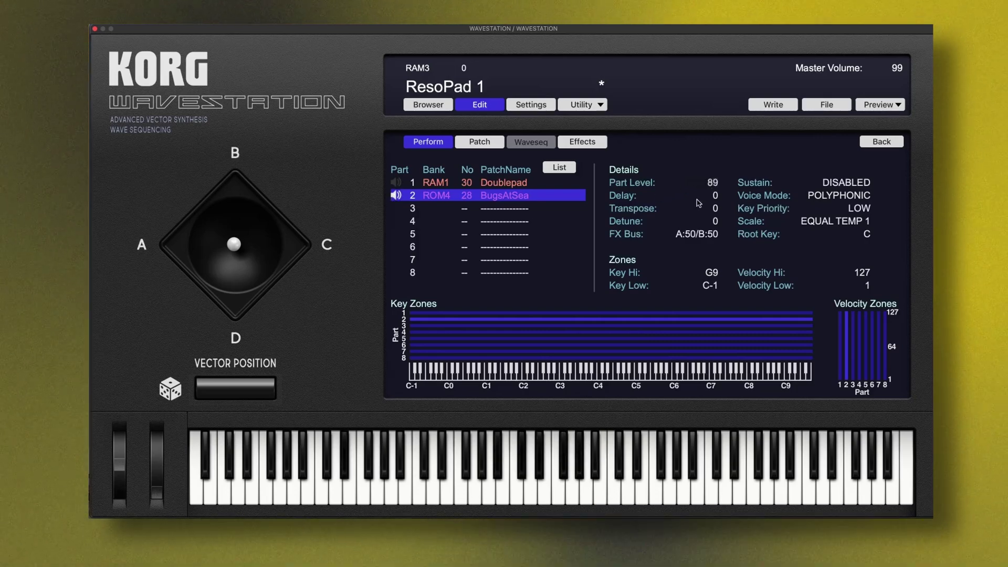
{"action": "left_click", "coordinate": [525, 209]}
Audition patches in CARD 2 and CARD 6, then assign 025:Tambourine to part 3
{"action": "left_click", "coordinate": [559, 168]}
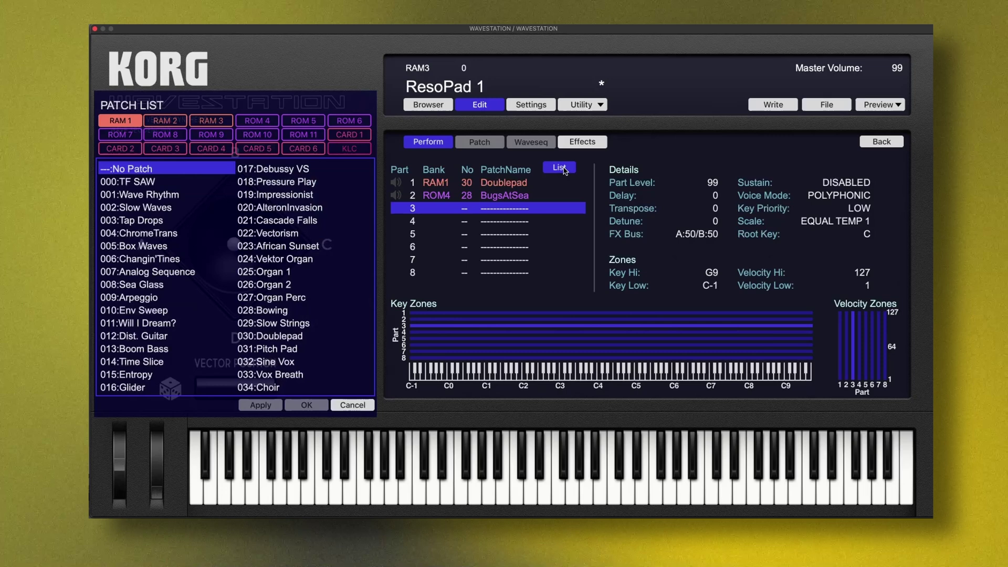
{"action": "left_click", "coordinate": [157, 271]}
{"action": "left_click", "coordinate": [120, 149]}
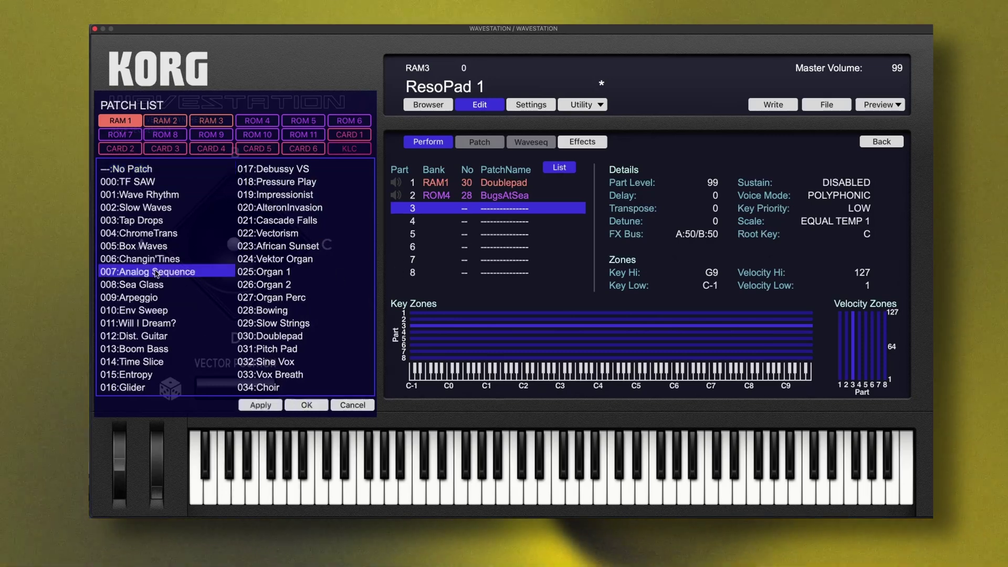
{"action": "left_click", "coordinate": [143, 221]}
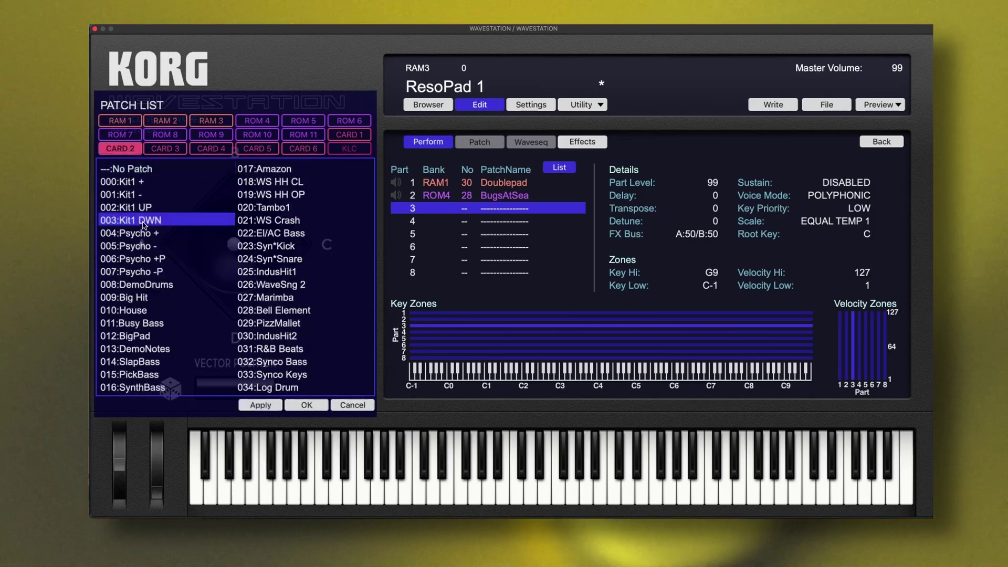
{"action": "left_click", "coordinate": [303, 149]}
{"action": "left_click", "coordinate": [163, 258]}
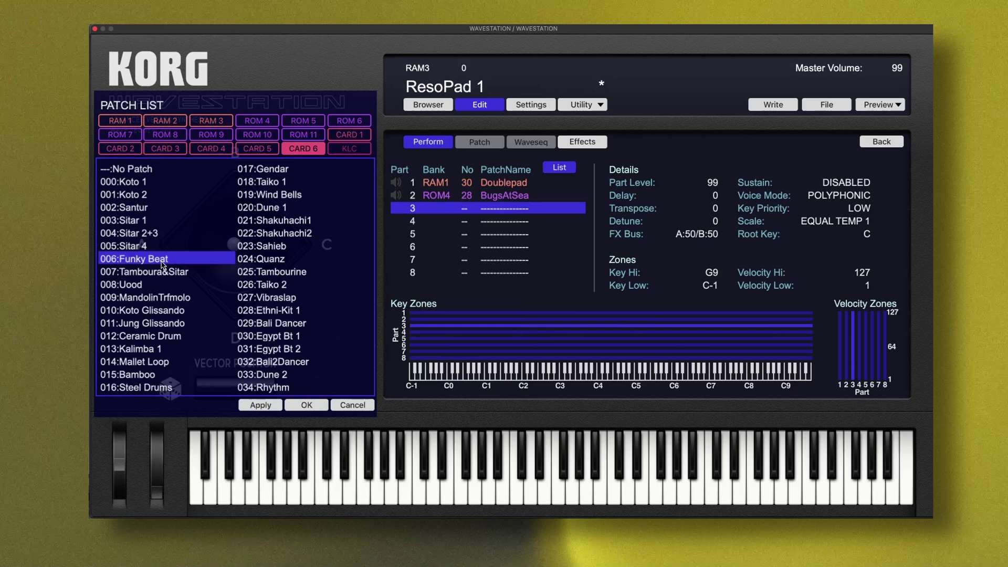
{"action": "left_click", "coordinate": [284, 271]}
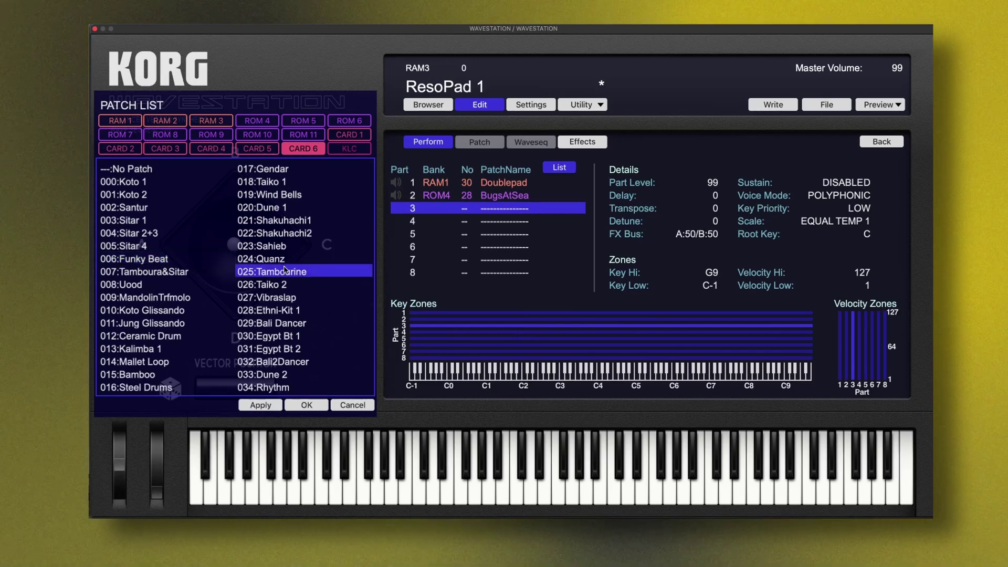
{"action": "double_click", "coordinate": [284, 271]}
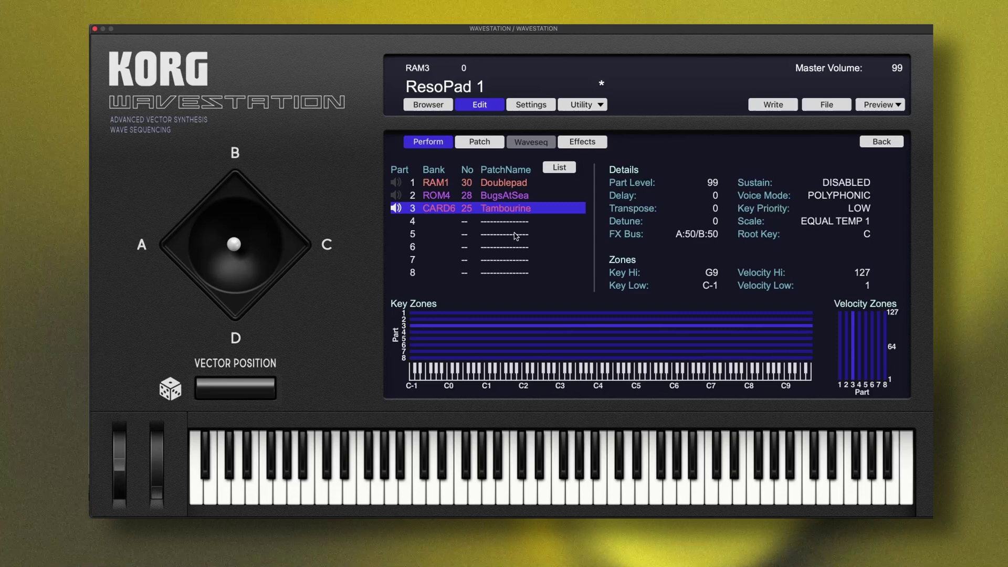
Select part 4, audition RAM 1 patches like Entropy, and apply 033:Vox Breath
{"action": "left_click", "coordinate": [514, 225]}
{"action": "left_click", "coordinate": [559, 167]}
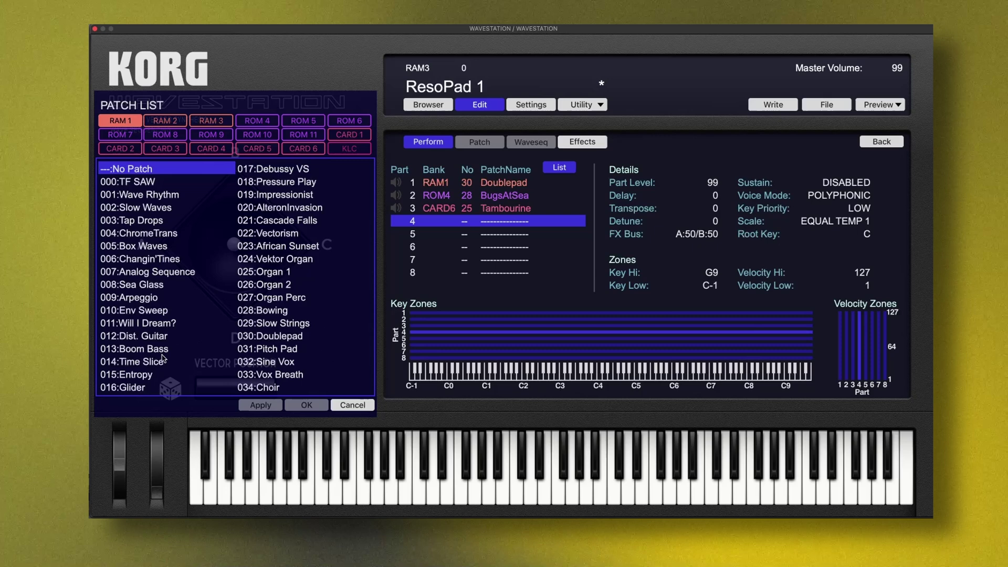
{"action": "left_click", "coordinate": [144, 376]}
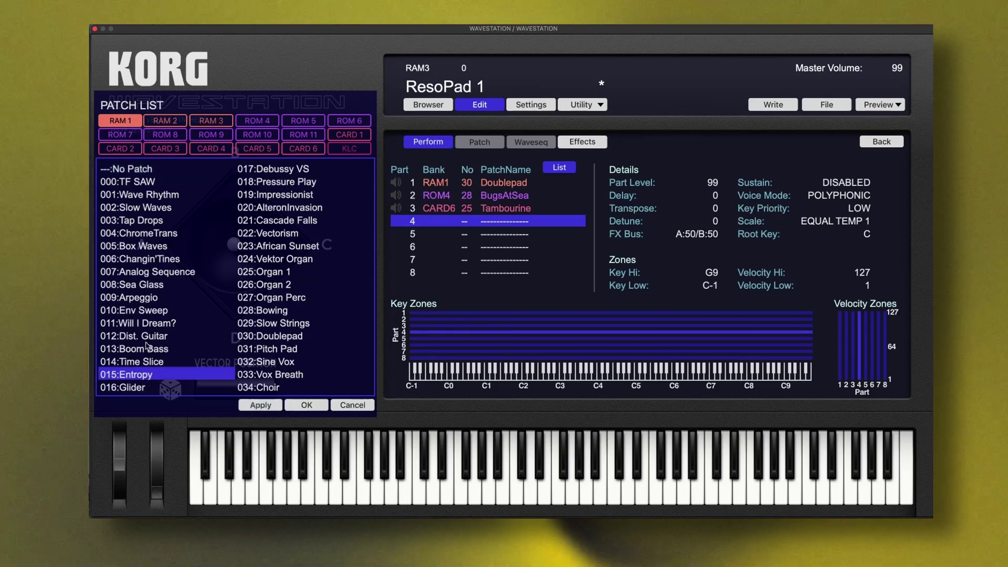
{"action": "left_click", "coordinate": [147, 346]}
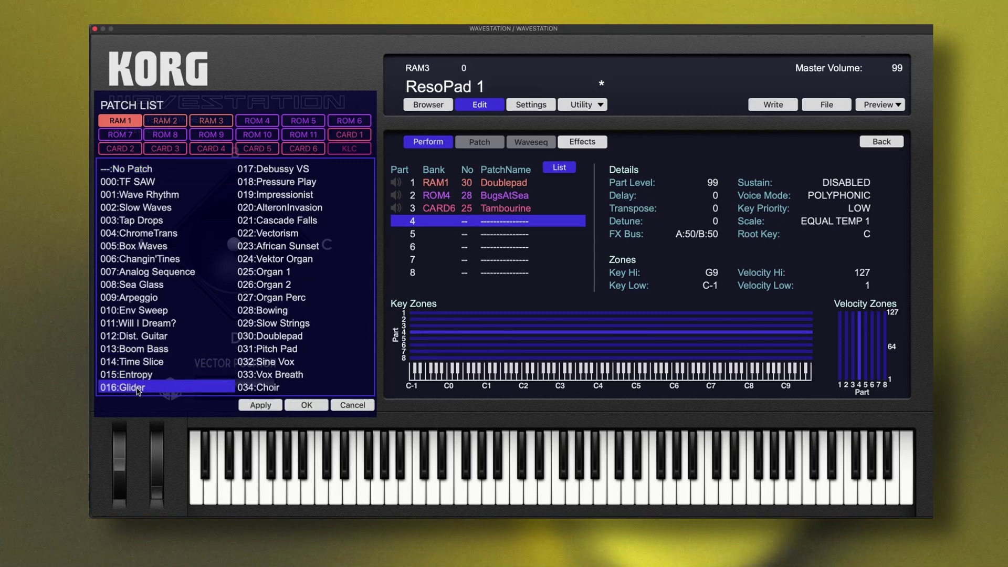
{"action": "left_click", "coordinate": [290, 374]}
{"action": "left_click", "coordinate": [260, 404]}
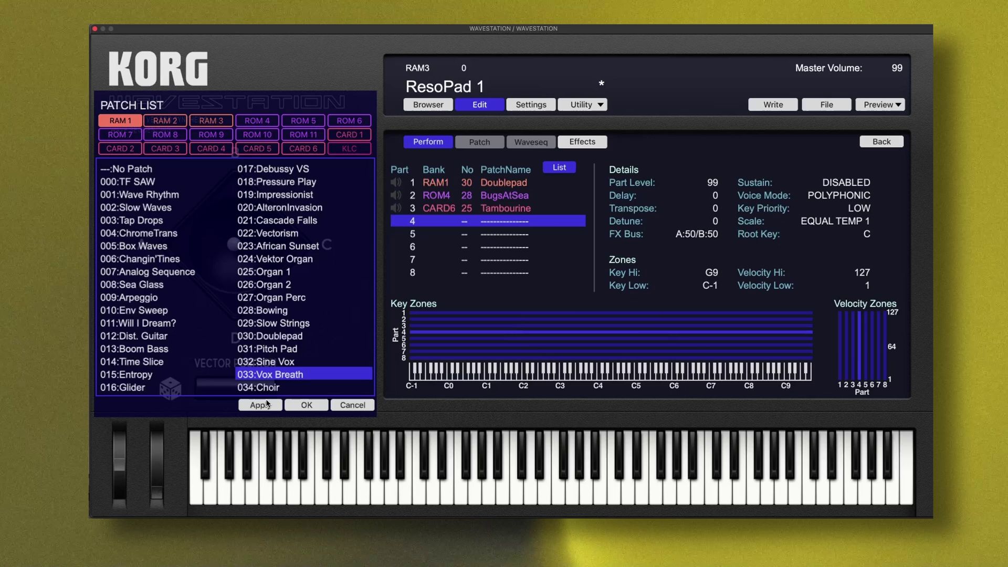
{"action": "left_click", "coordinate": [307, 404]}
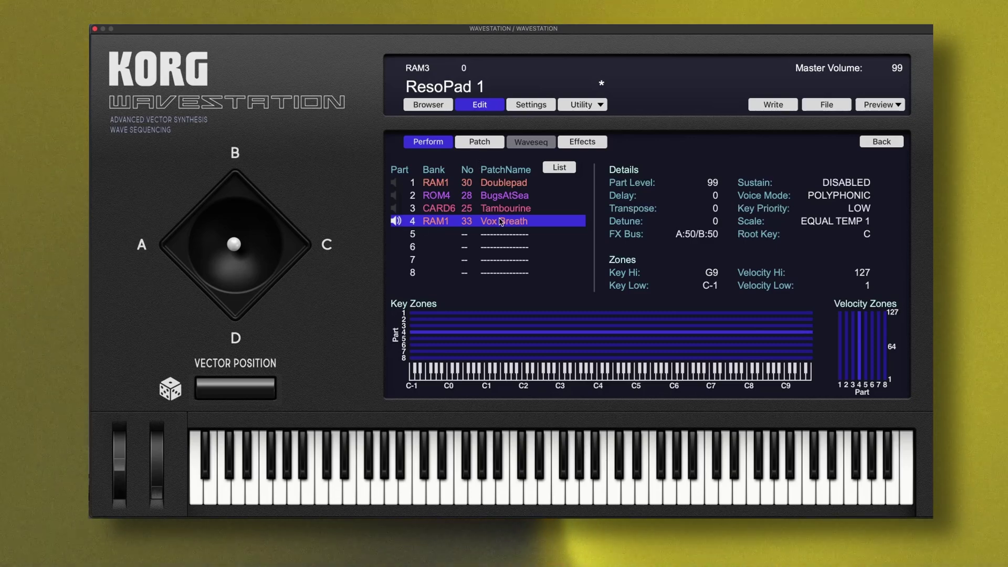
Open Vox Breath's patch editor, toggling Structure to 4osc and back to 2osc
{"action": "left_click", "coordinate": [486, 143]}
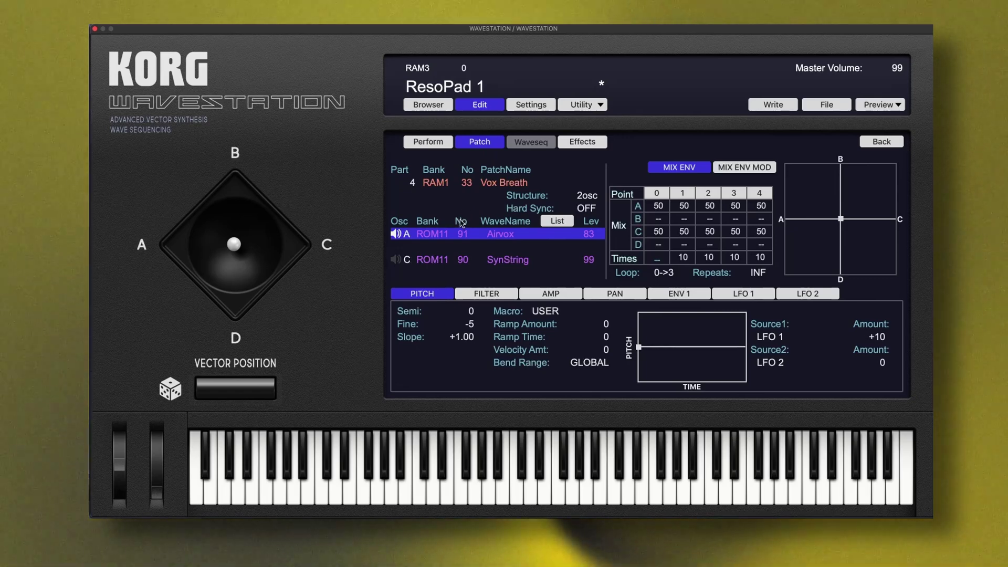
{"action": "left_click", "coordinate": [590, 199]}
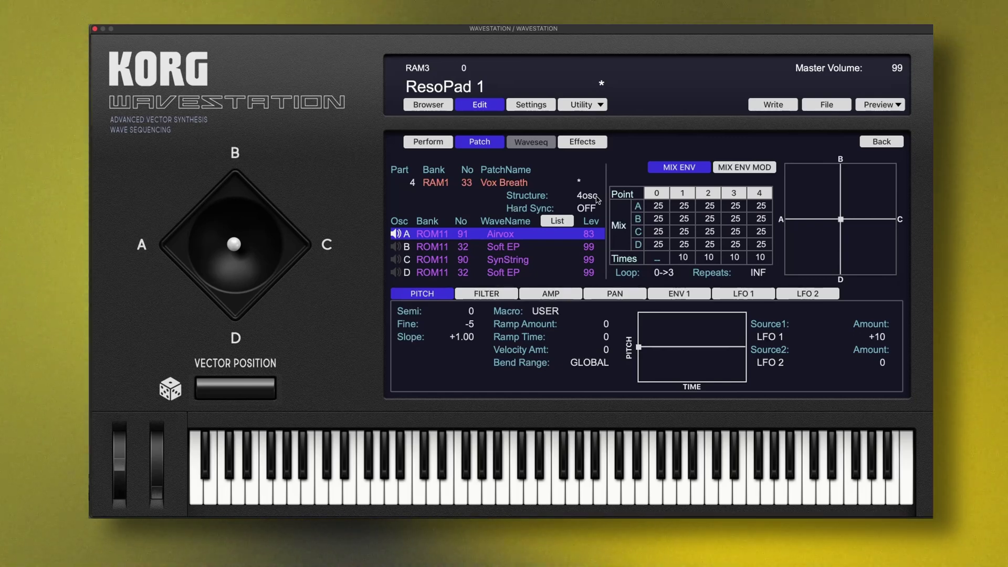
{"action": "left_click", "coordinate": [596, 198]}
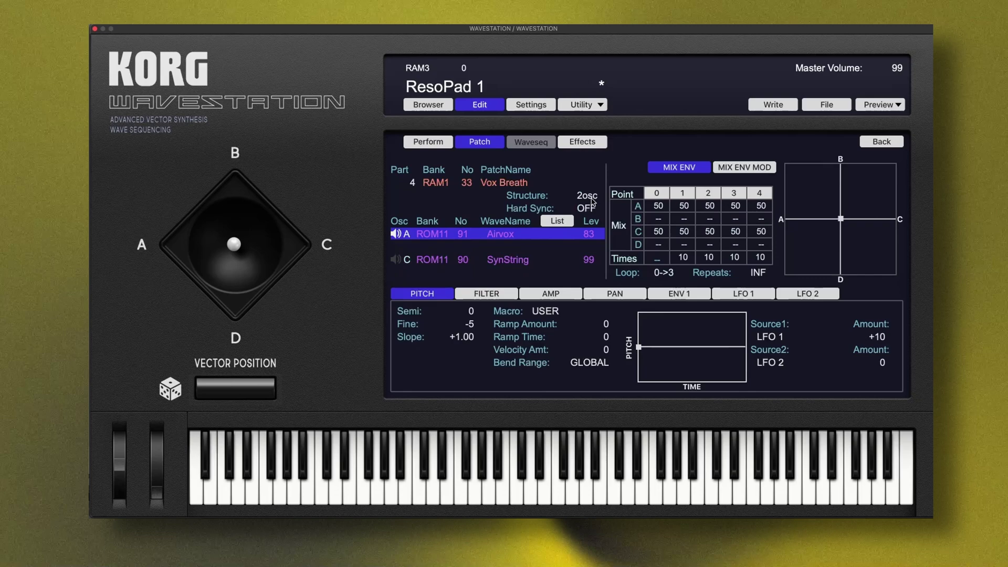
{"action": "left_click", "coordinate": [429, 142]}
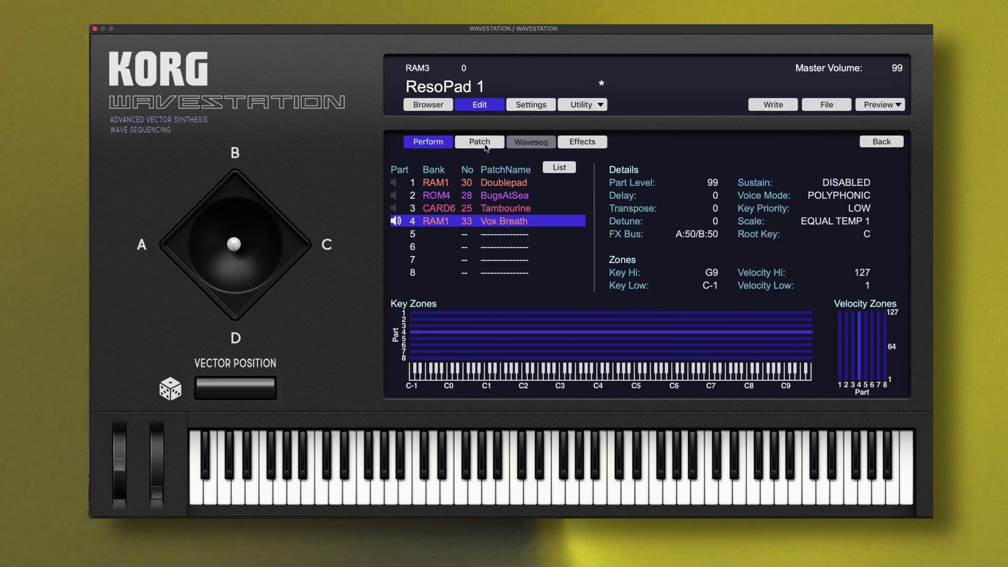
{"action": "left_click", "coordinate": [486, 147]}
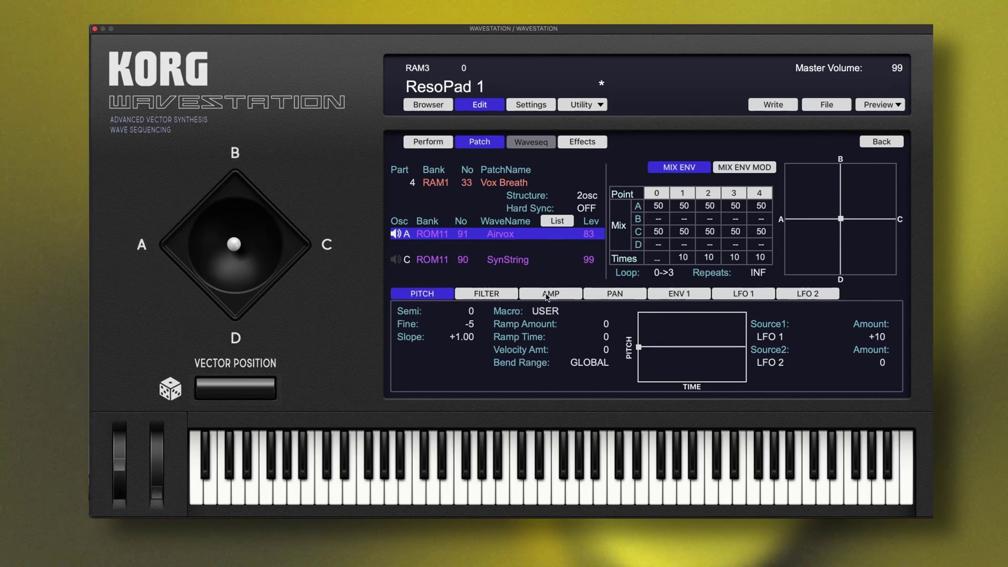
Lengthen the SynString (Osc C) amp envelope attack to 36 and release past 33
{"action": "left_click", "coordinate": [547, 295]}
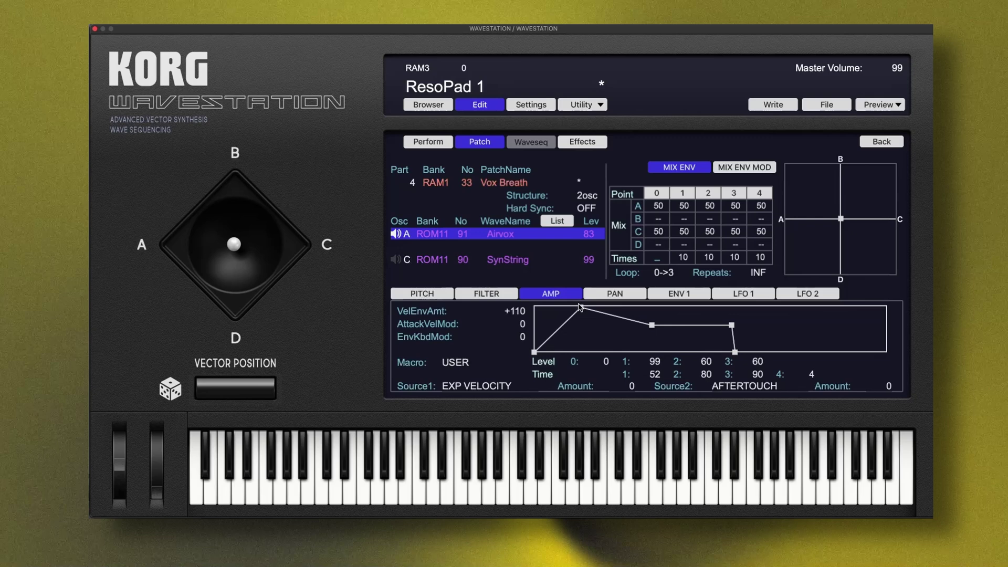
{"action": "left_click", "coordinate": [516, 261]}
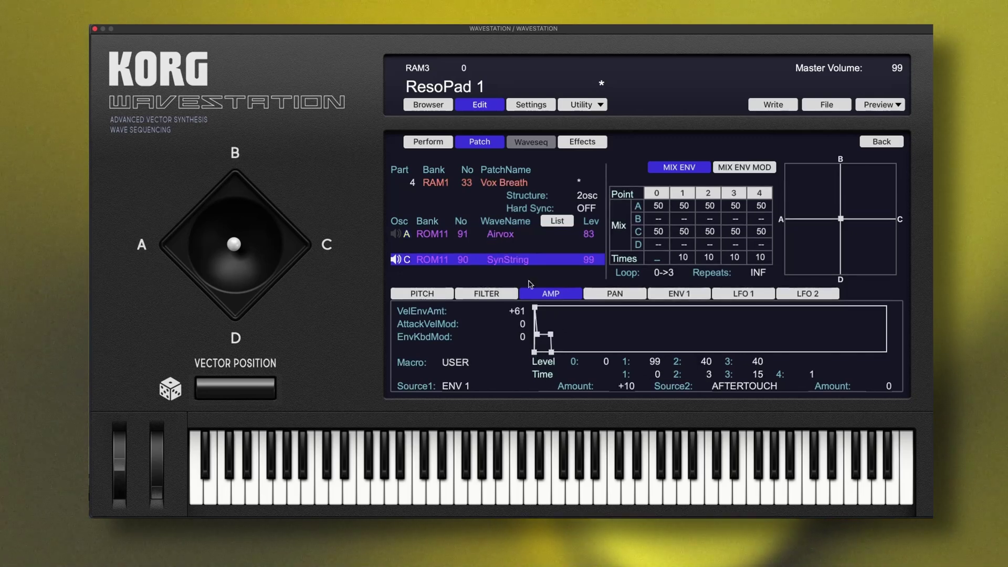
{"action": "left_click_drag", "start_coordinate": [536, 310], "coordinate": [566, 308]}
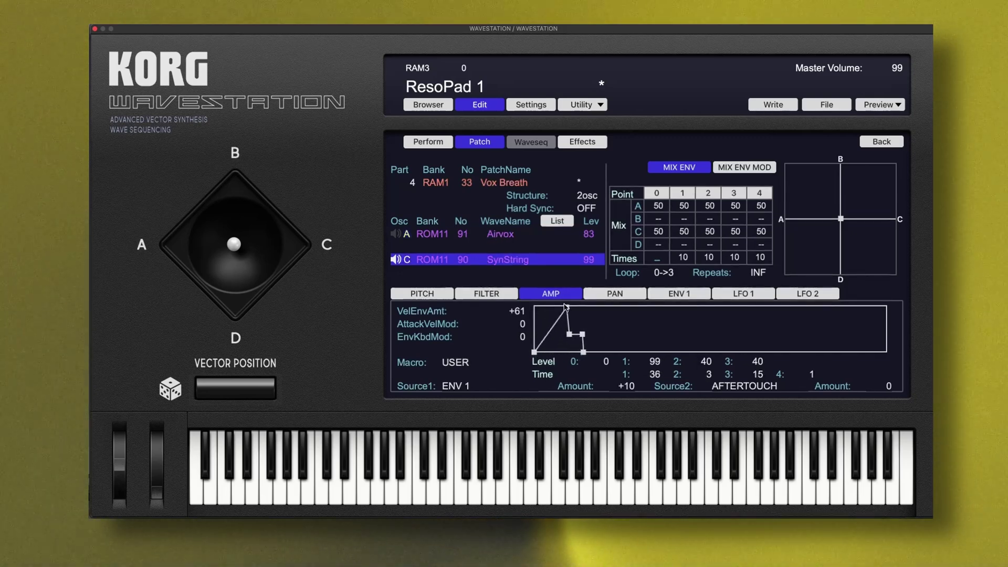
{"action": "left_click_drag", "start_coordinate": [584, 352], "coordinate": [611, 363]}
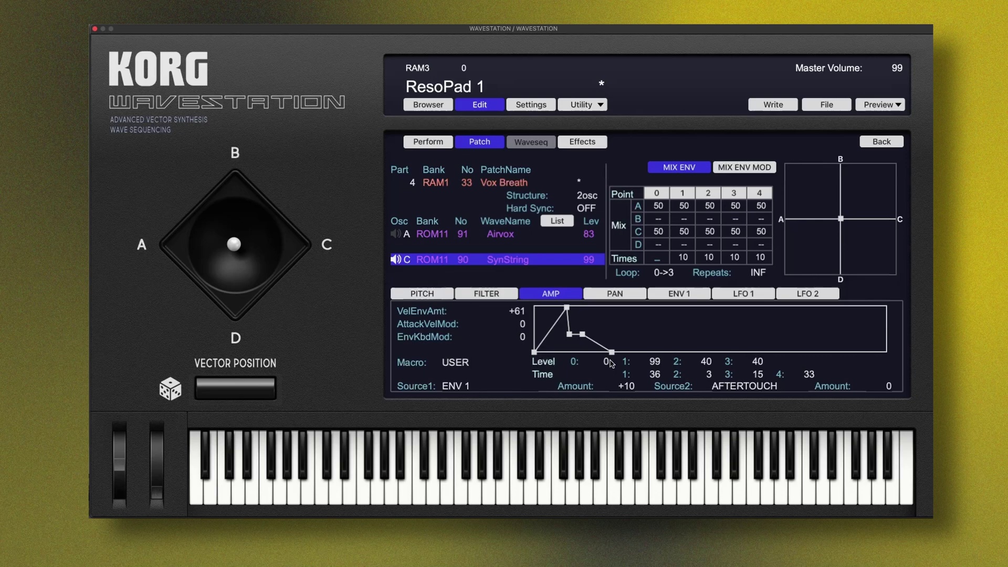
{"action": "left_click", "coordinate": [518, 235]}
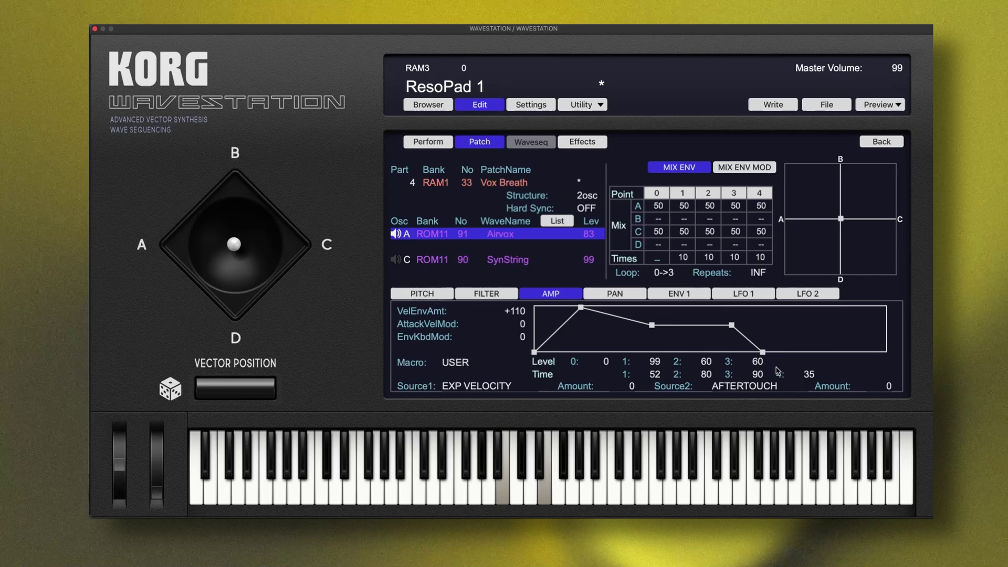
{"action": "left_click", "coordinate": [508, 259]}
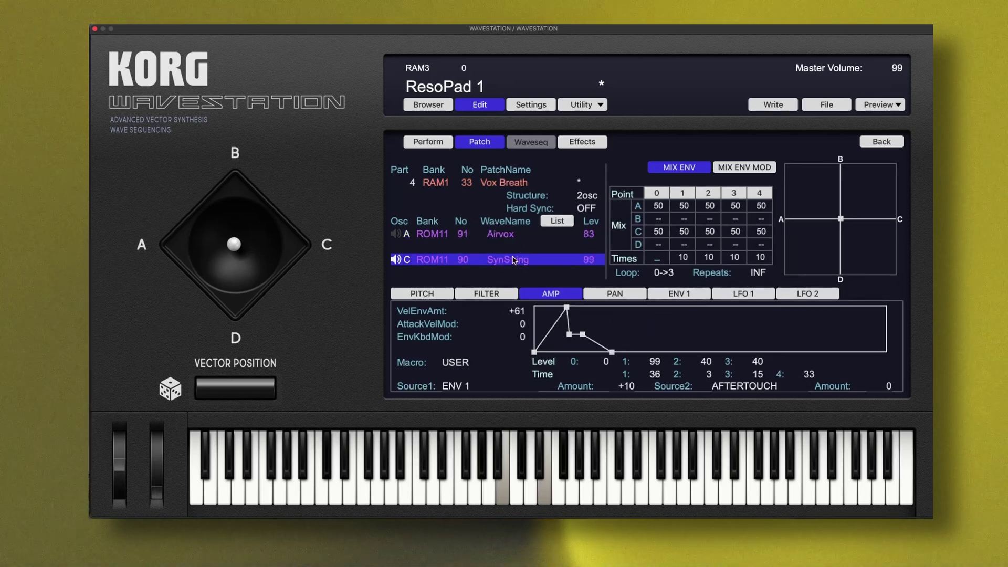
{"action": "left_click_drag", "start_coordinate": [612, 352], "coordinate": [635, 355]}
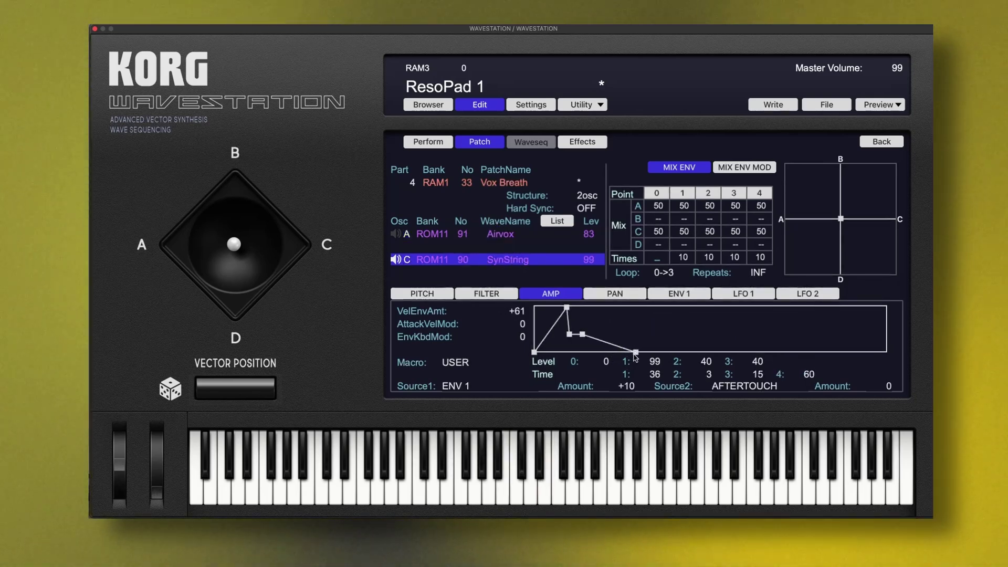
Lengthen Airvox's release and SynString's second stage, then raise Airvox level to 99
{"action": "left_click", "coordinate": [537, 237]}
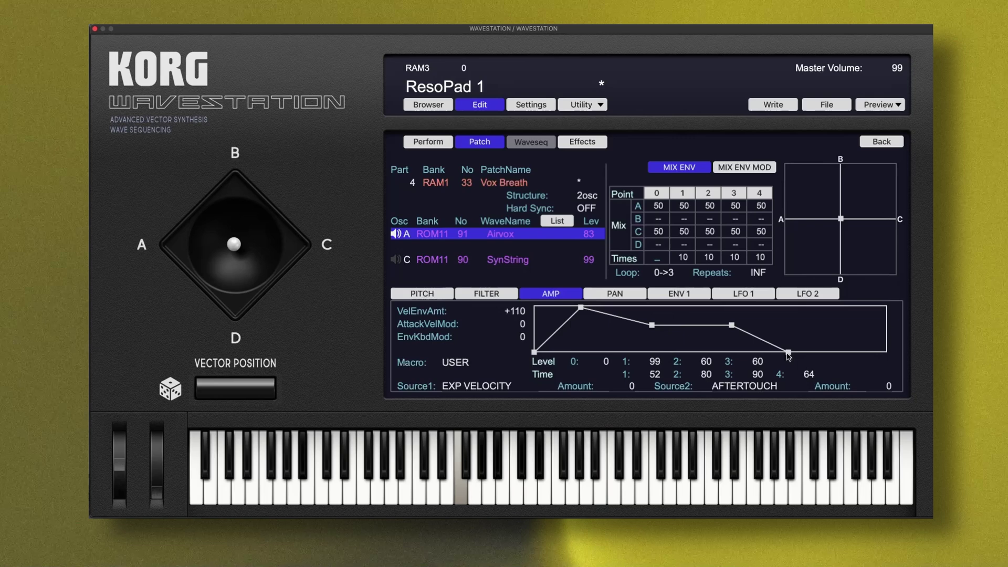
{"action": "left_click_drag", "start_coordinate": [786, 358], "coordinate": [797, 358]}
{"action": "key", "text": "Down"}
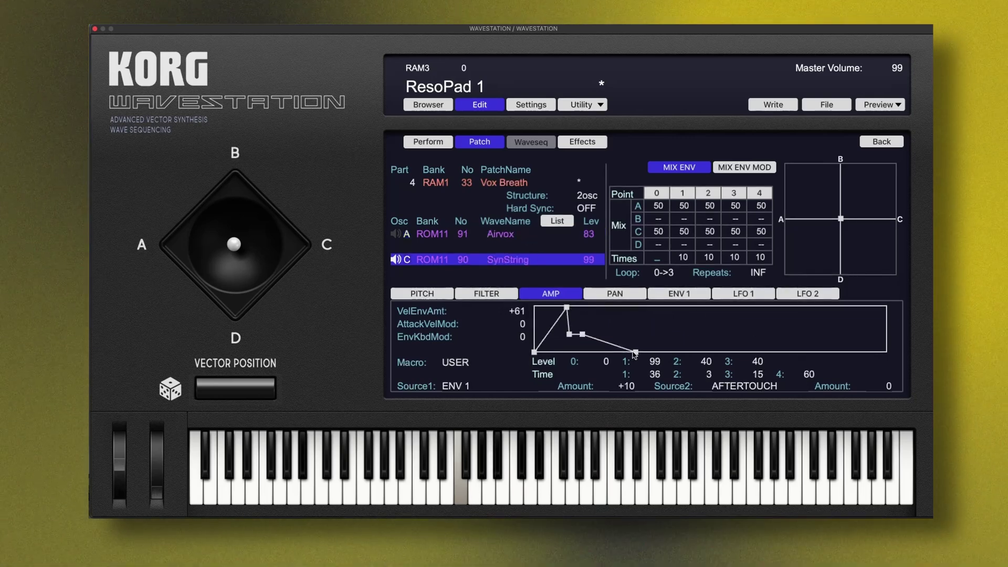
{"action": "left_click_drag", "start_coordinate": [570, 334], "coordinate": [579, 338]}
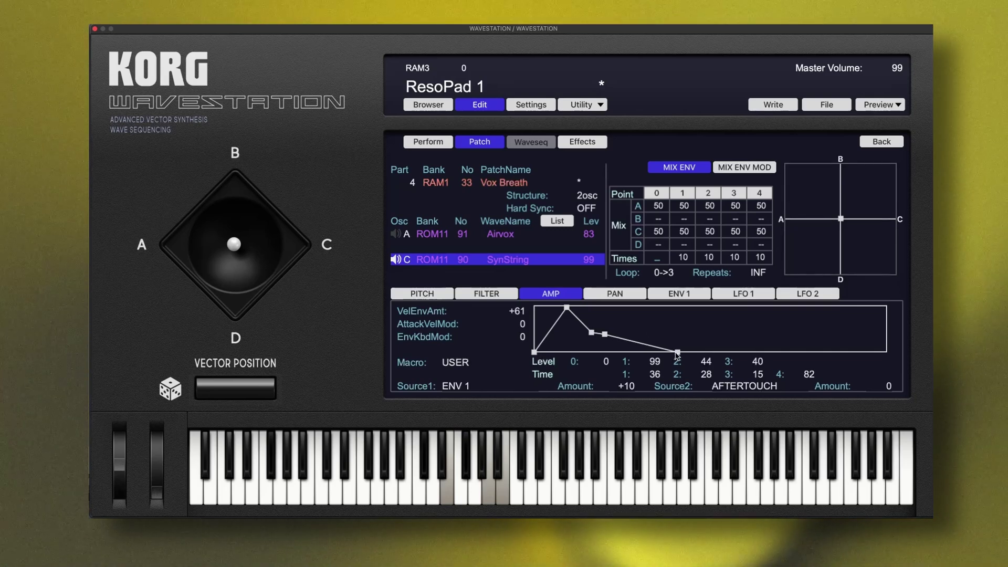
{"action": "left_click", "coordinate": [493, 231]}
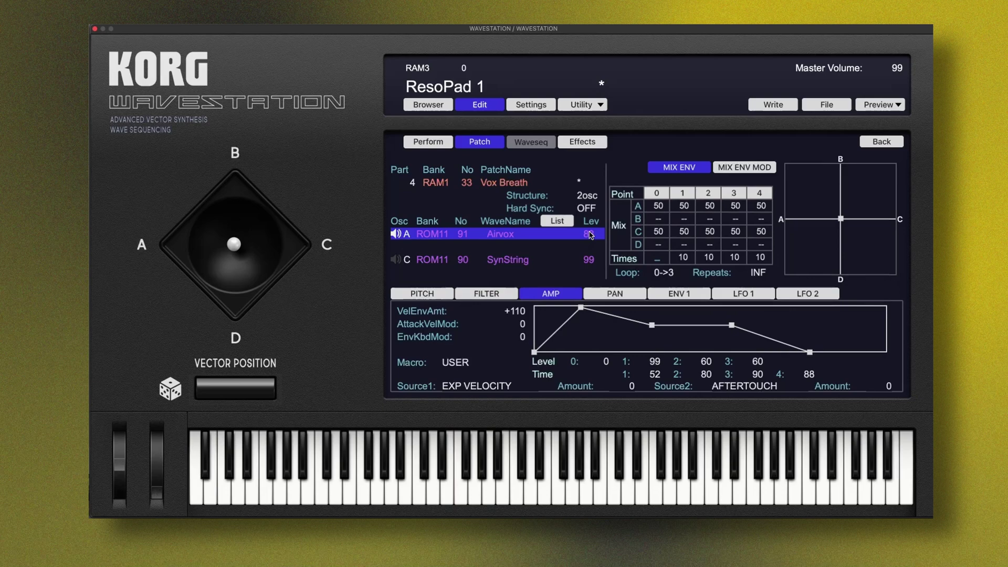
{"action": "left_click_drag", "start_coordinate": [593, 212], "coordinate": [596, 177]}
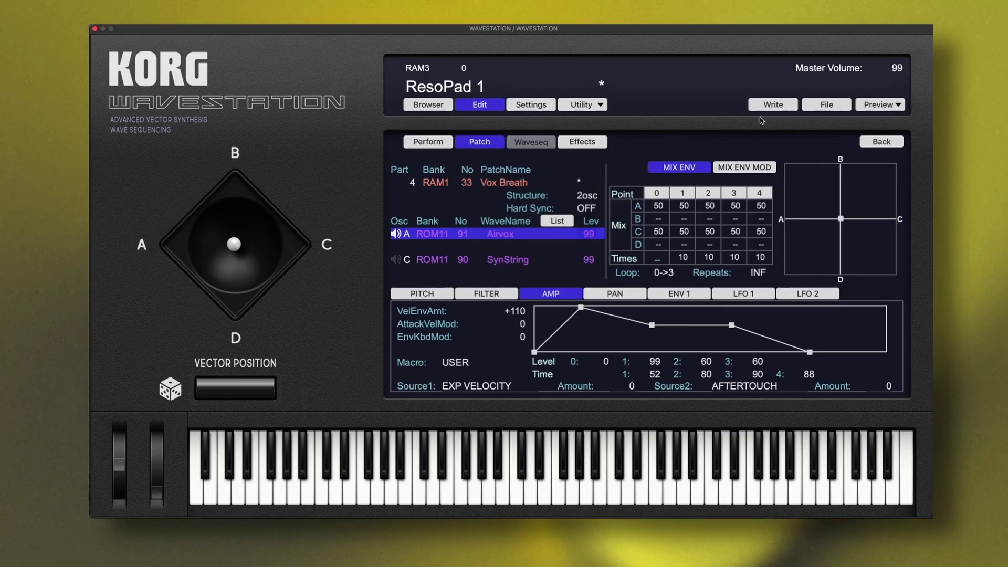
Write Vox Breath over 001:Wave Rhythm in the RAM 1 bank
{"action": "left_click", "coordinate": [770, 105]}
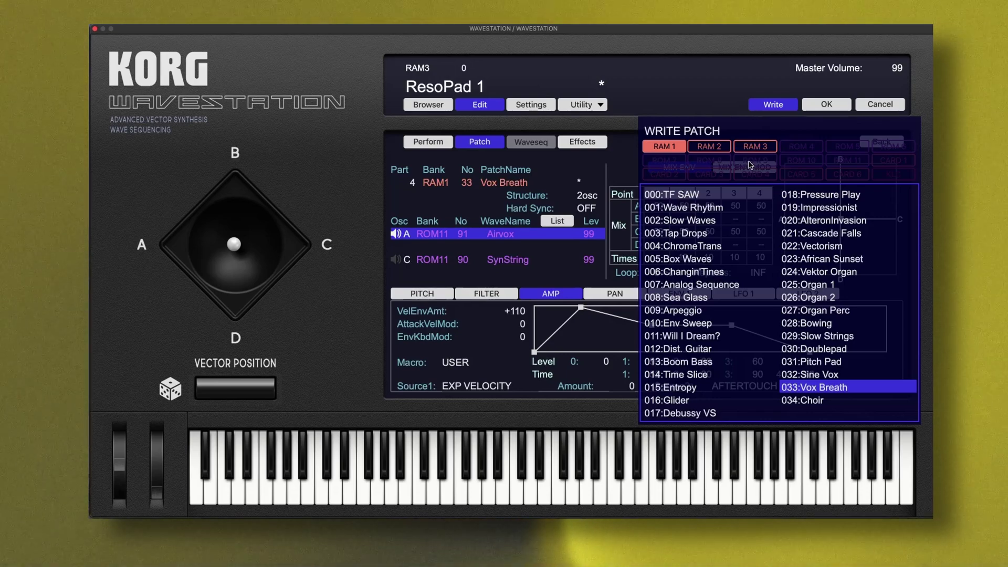
{"action": "left_click", "coordinate": [713, 209]}
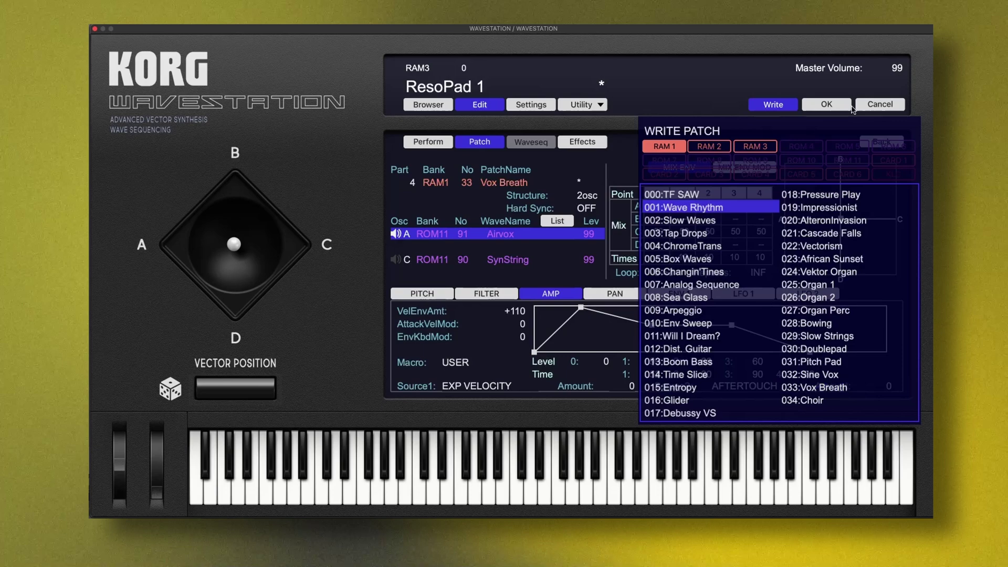
{"action": "left_click", "coordinate": [841, 106]}
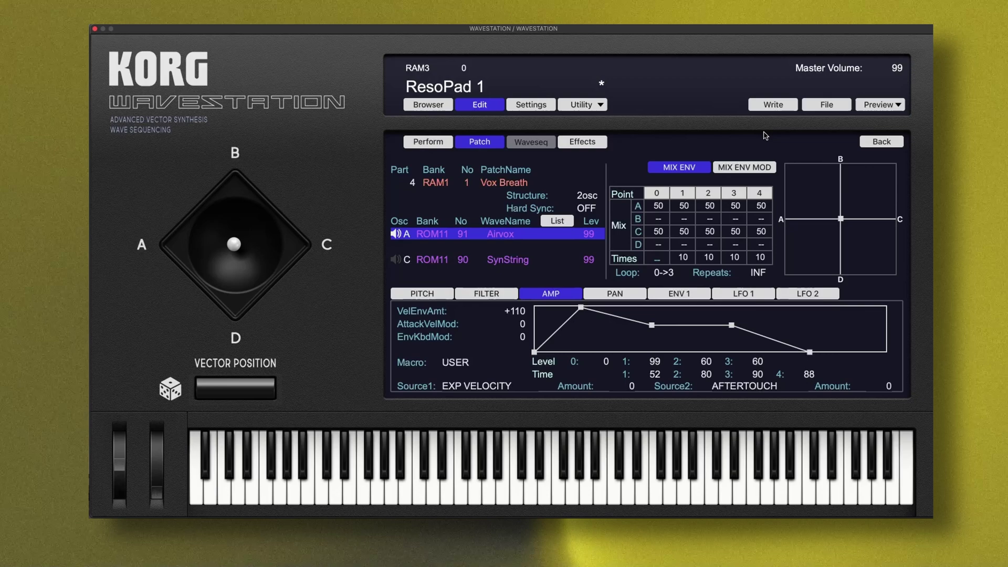
Lower part 2 BugsAtSea's Part Level to about 76 on the Perform page
{"action": "left_click", "coordinate": [459, 143]}
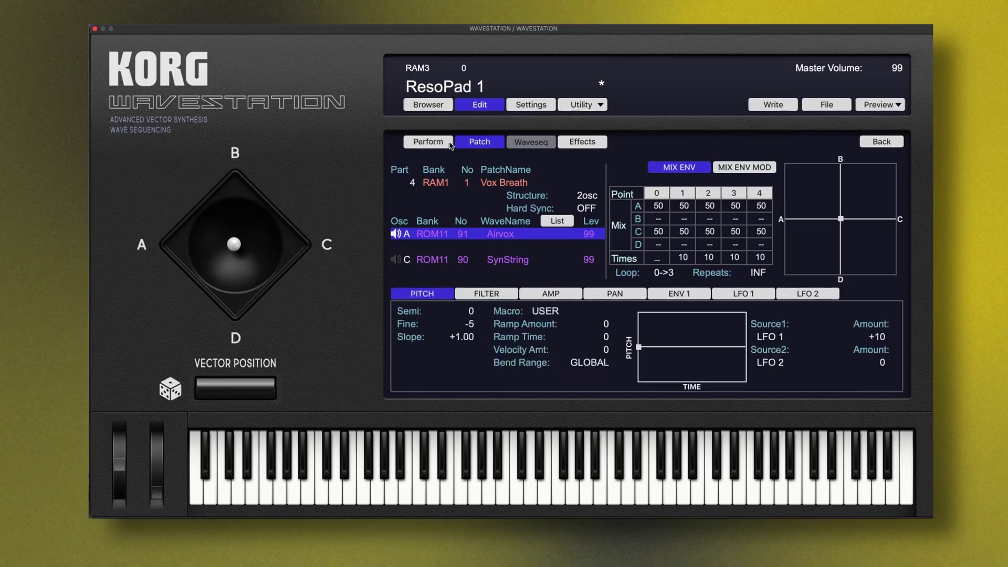
{"action": "left_click", "coordinate": [428, 142]}
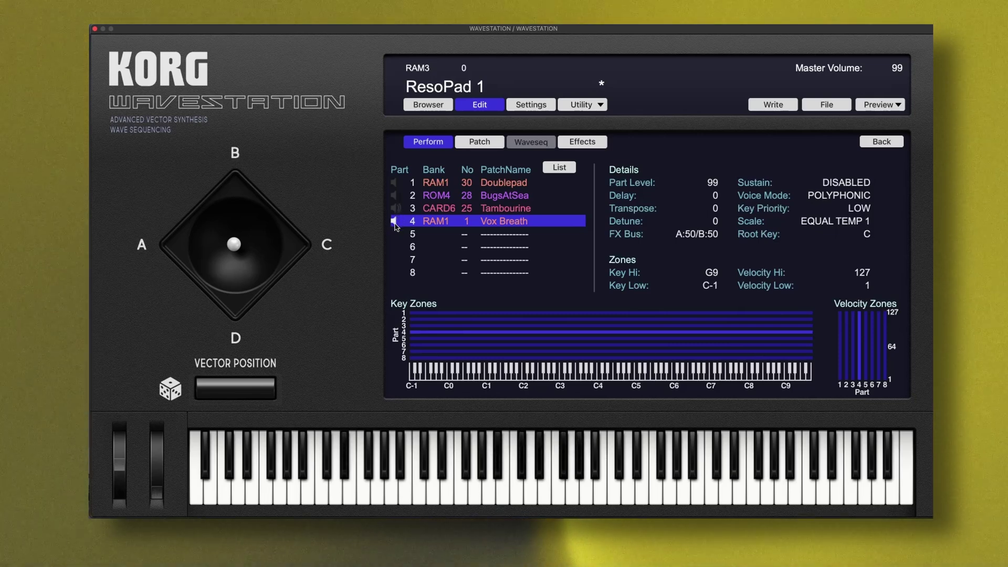
{"action": "left_click", "coordinate": [525, 195]}
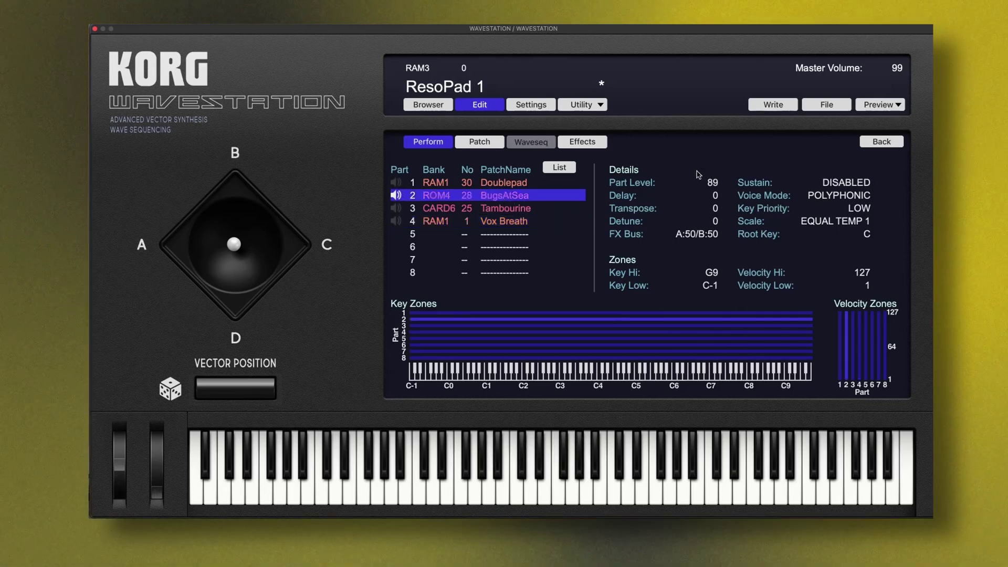
{"action": "left_click_drag", "start_coordinate": [716, 184], "coordinate": [725, 207]}
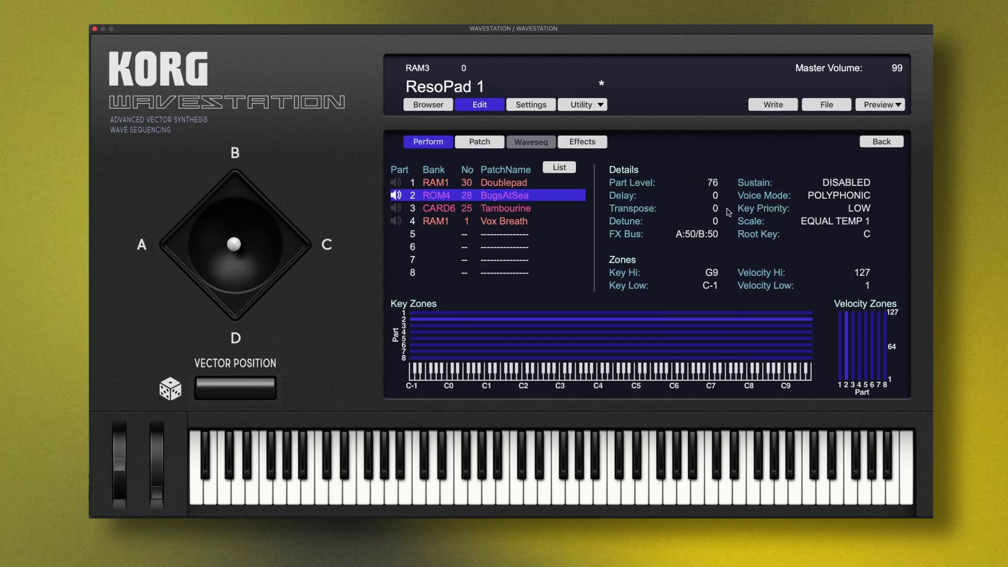
{"action": "left_click", "coordinate": [533, 211]}
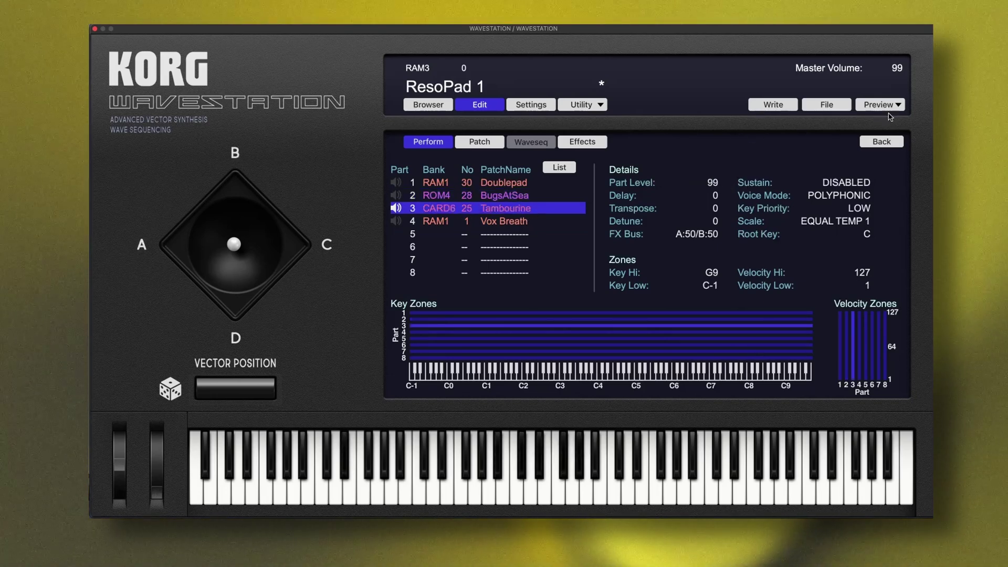
{"action": "left_click", "coordinate": [601, 105]}
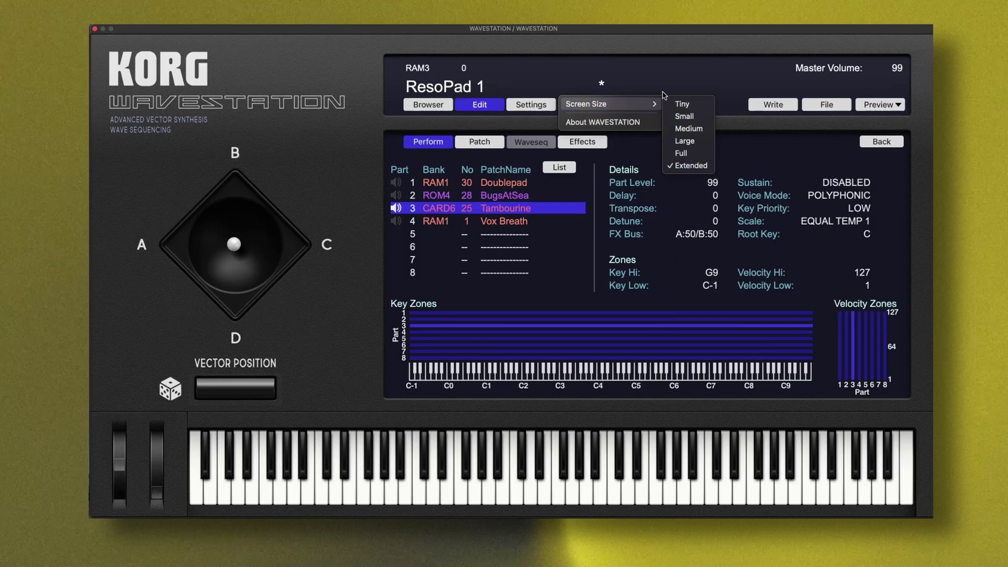
{"action": "left_click", "coordinate": [542, 107]}
{"action": "left_click", "coordinate": [540, 106]}
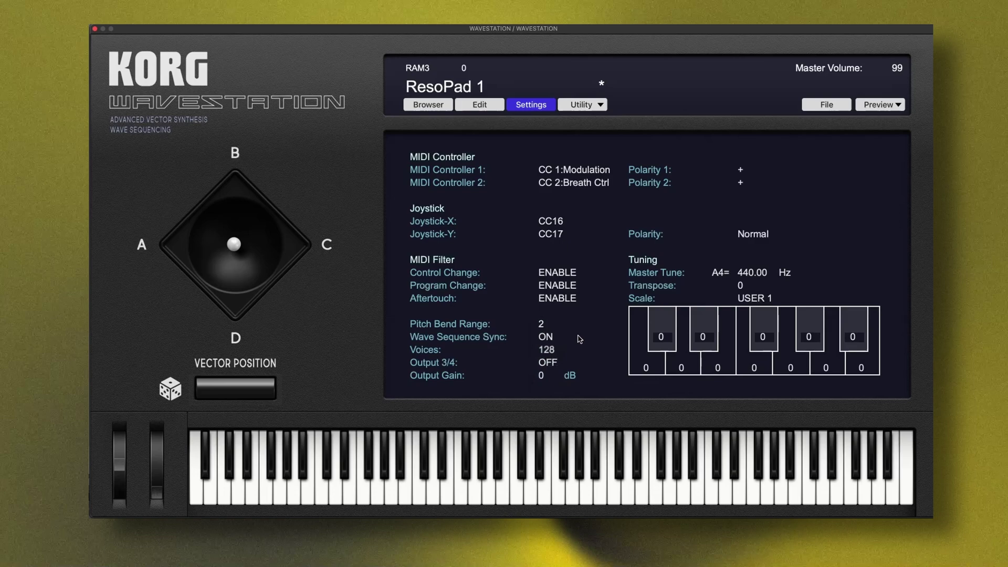
{"action": "left_click", "coordinate": [429, 106]}
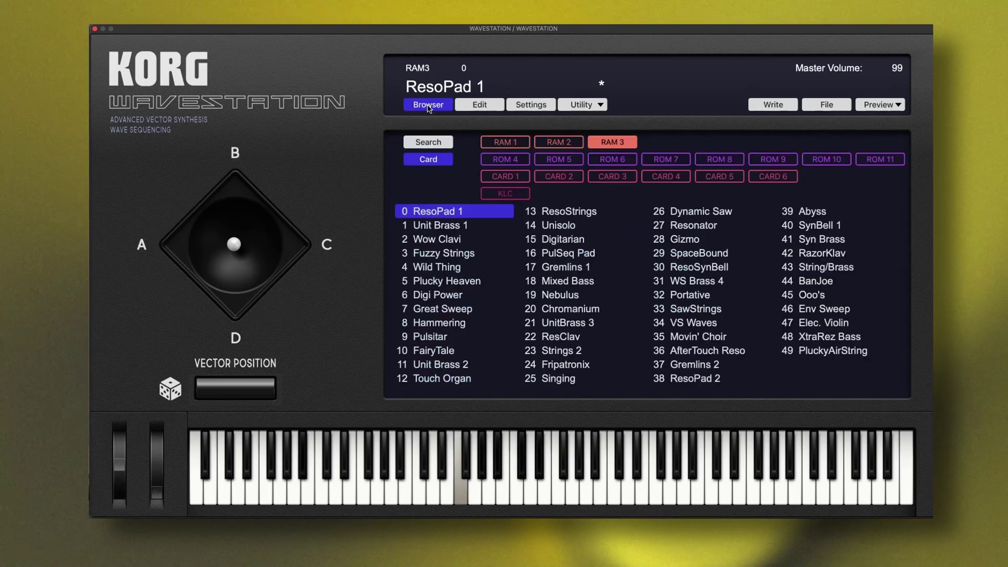
{"action": "left_click", "coordinate": [499, 107]}
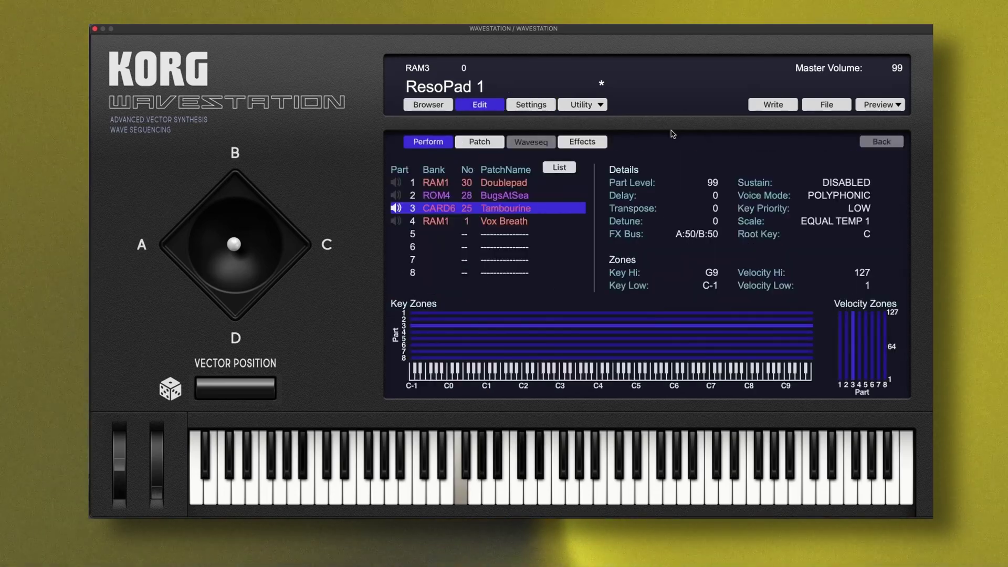
Solo the Tambourine part and lengthen its amp envelope attack with a slightly lower peak
{"action": "left_click", "coordinate": [396, 209]}
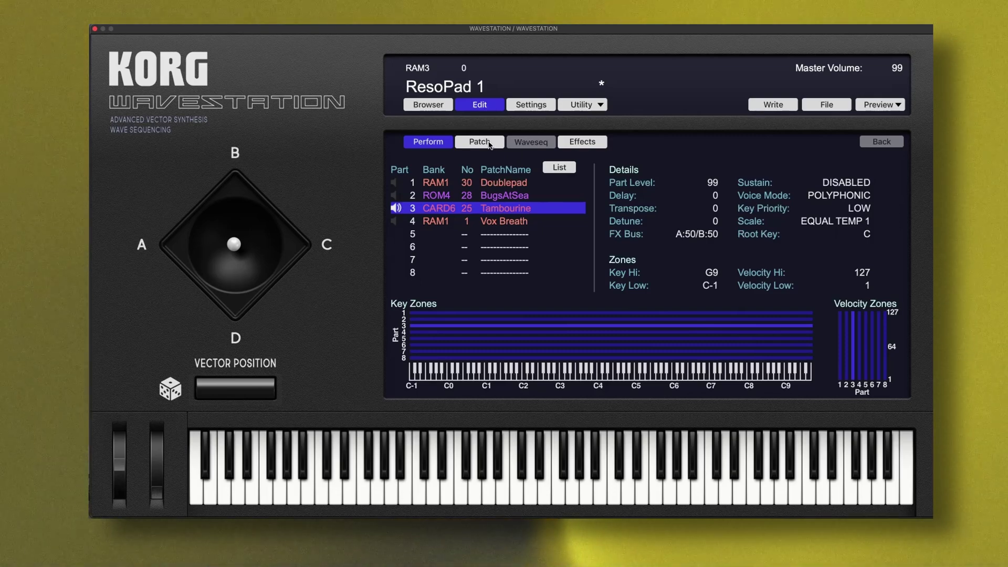
{"action": "left_click", "coordinate": [490, 145]}
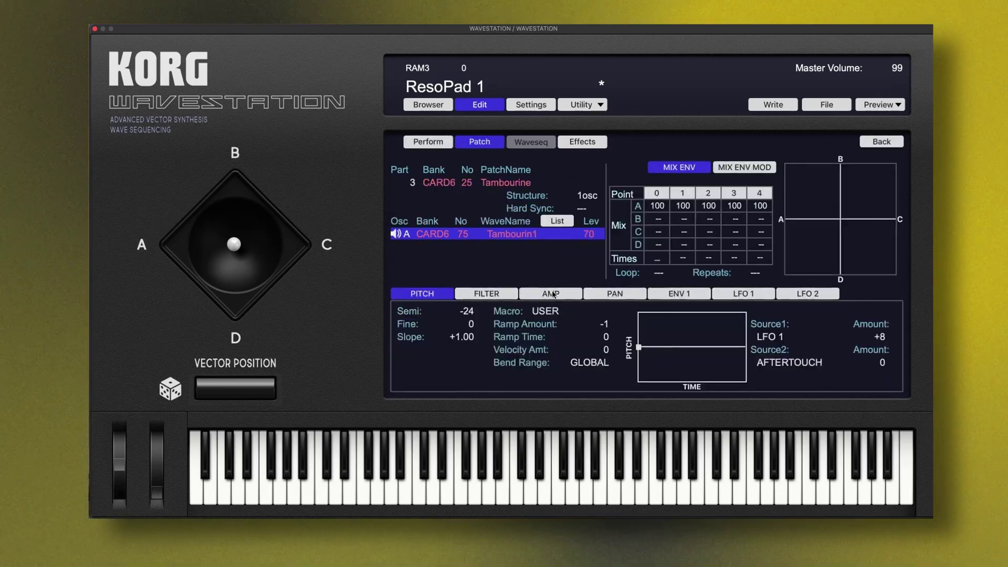
{"action": "left_click", "coordinate": [552, 296]}
{"action": "left_click_drag", "start_coordinate": [537, 307], "coordinate": [561, 306]}
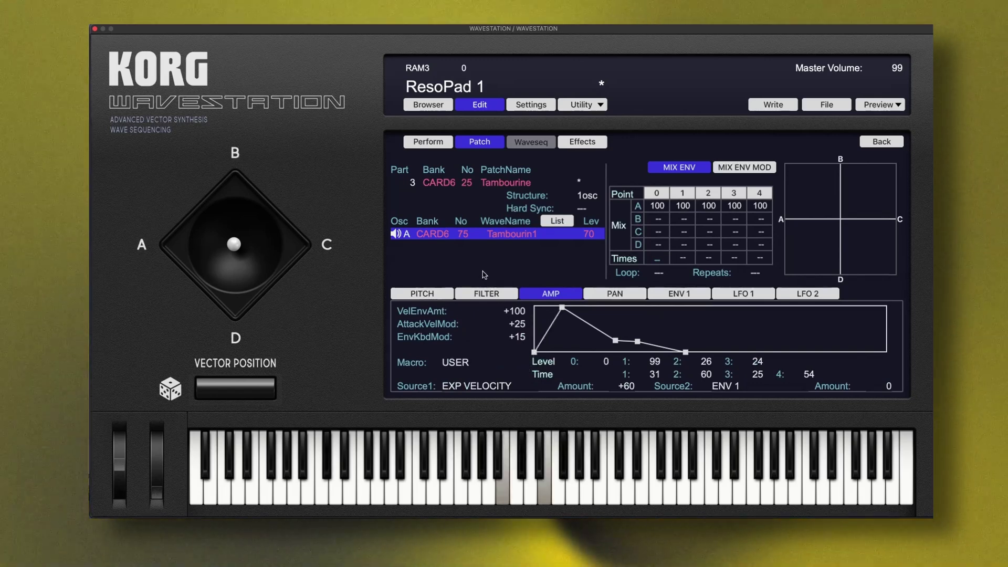
{"action": "left_click_drag", "start_coordinate": [562, 307], "coordinate": [569, 310]}
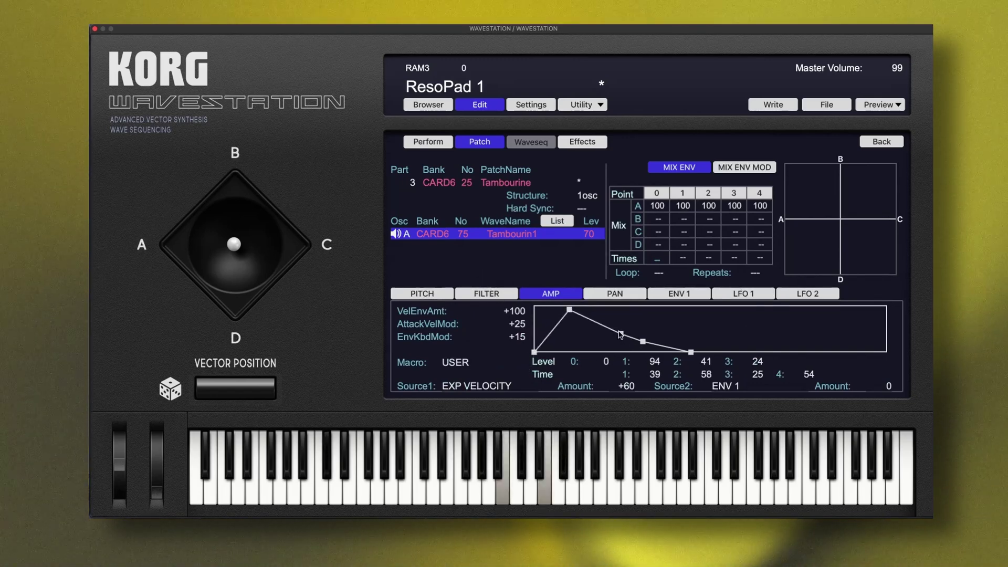
Raise the third amp envelope level to 60 and the Tambourin1 oscillator level to 90
{"action": "left_click_drag", "start_coordinate": [641, 343], "coordinate": [645, 333]}
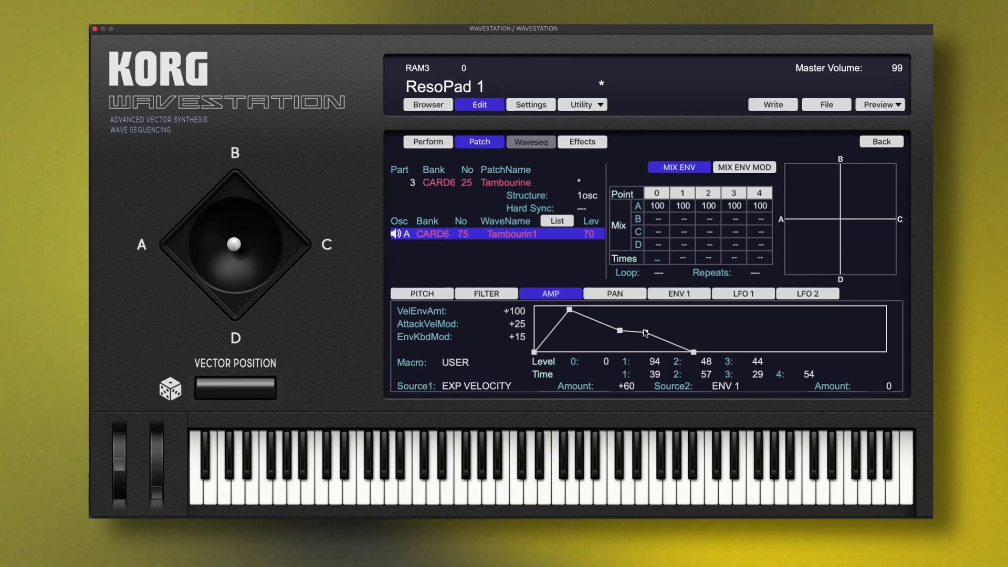
{"action": "left_click_drag", "start_coordinate": [648, 333], "coordinate": [651, 325]}
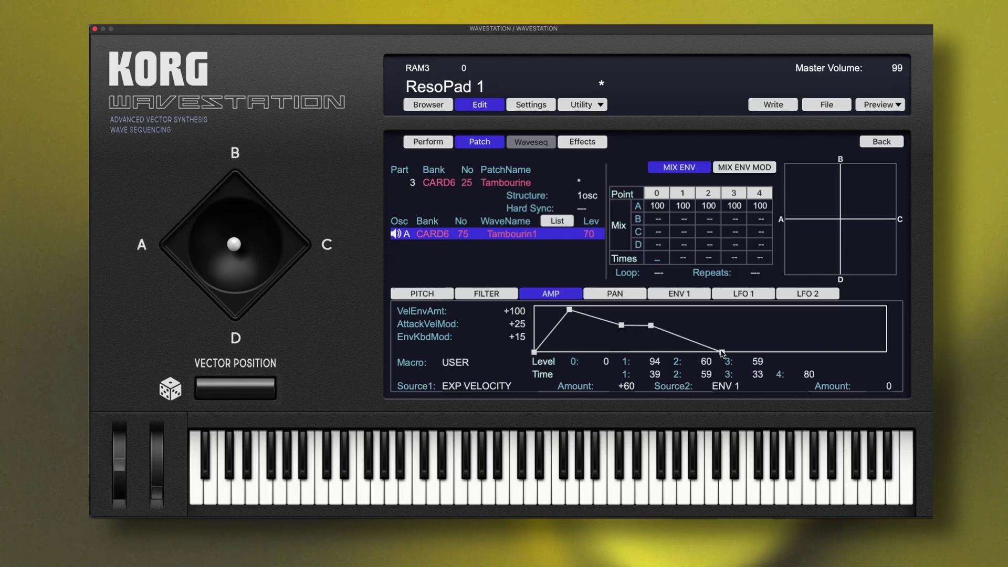
{"action": "left_click_drag", "start_coordinate": [589, 234], "coordinate": [593, 216]}
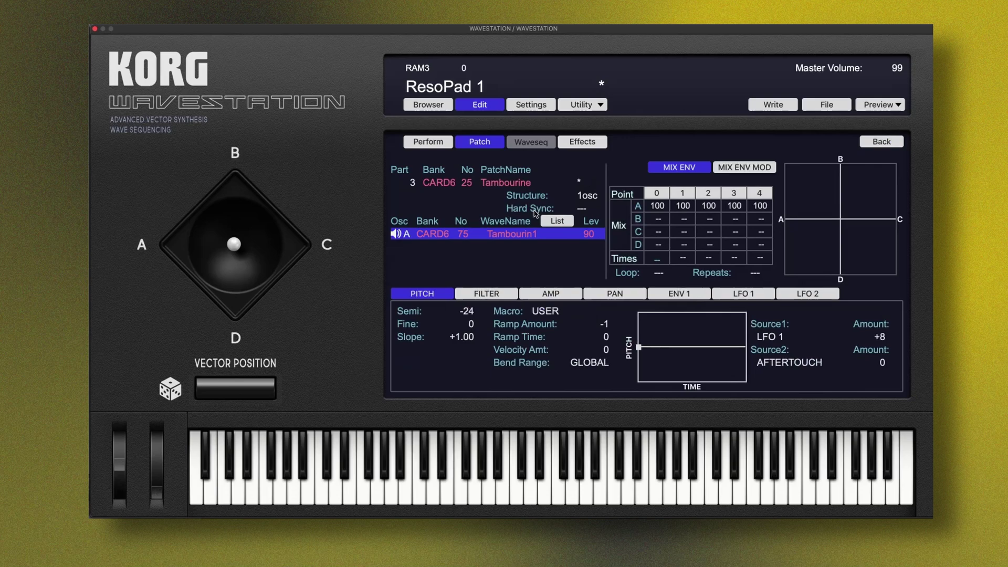
{"action": "left_click", "coordinate": [428, 141]}
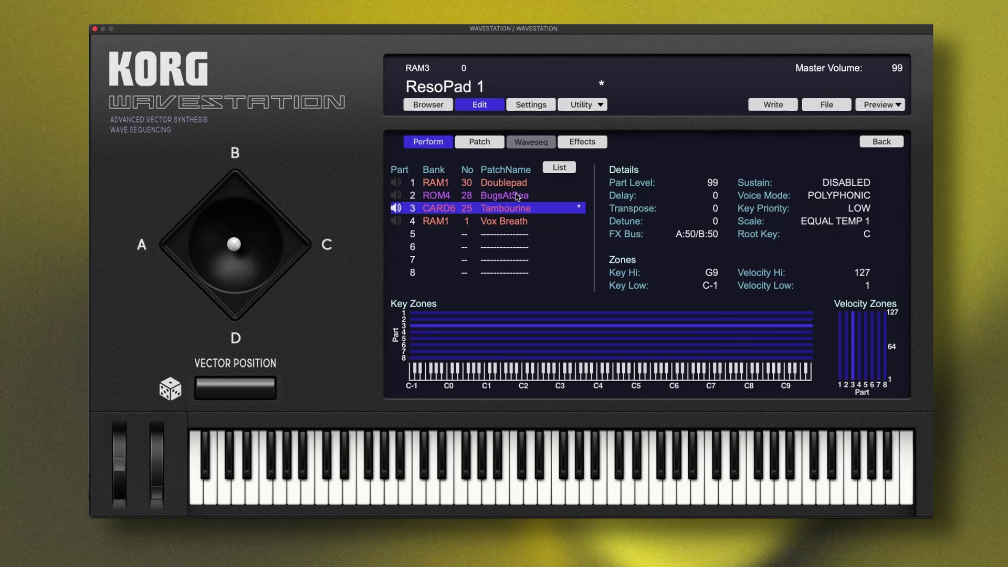
Raise part 2 BugsAtSea's Delay to 467
{"action": "left_click", "coordinate": [518, 196]}
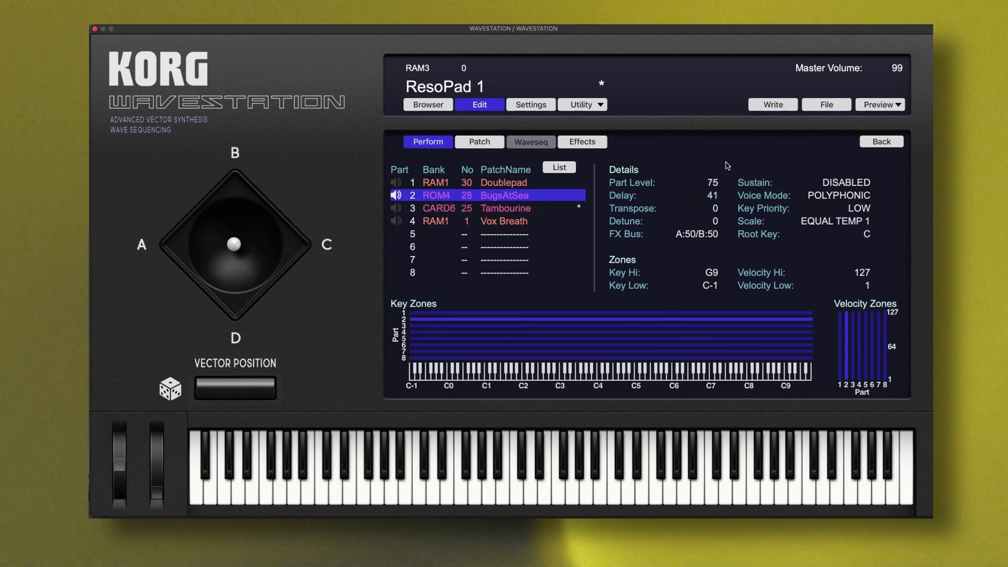
{"action": "left_click_drag", "start_coordinate": [713, 195], "coordinate": [712, 70]}
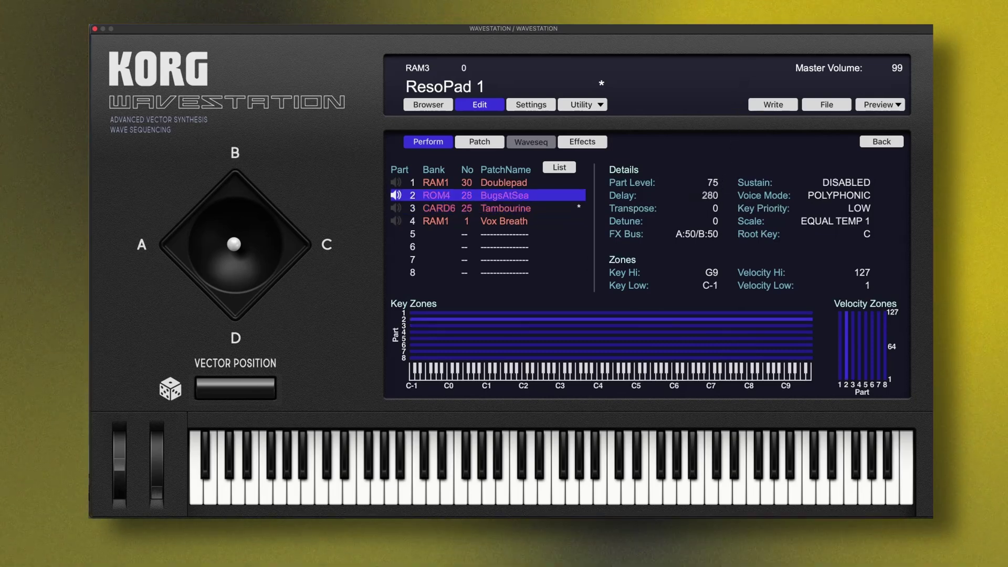
{"action": "left_click_drag", "start_coordinate": [710, 196], "coordinate": [720, 63]}
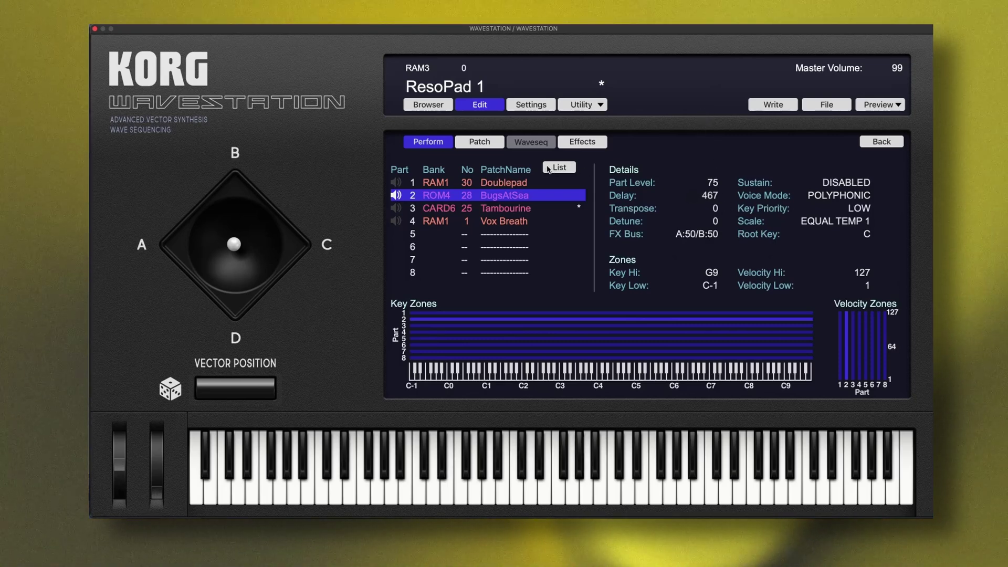
{"action": "left_click", "coordinate": [504, 208]}
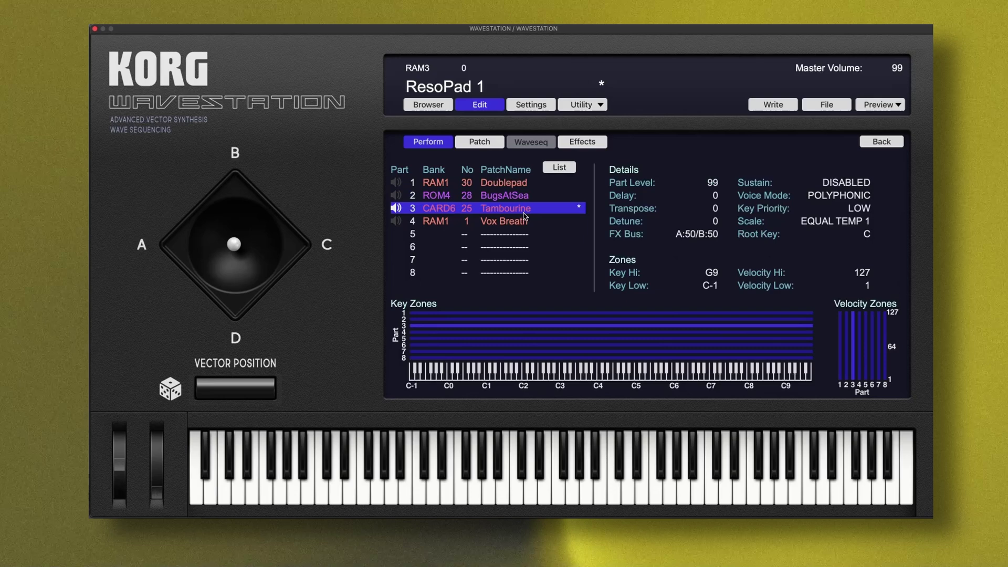
{"action": "left_click", "coordinate": [504, 195]}
Lower the later levels of the WhiteNoi amp envelope to 25 and 26
{"action": "left_click", "coordinate": [479, 142]}
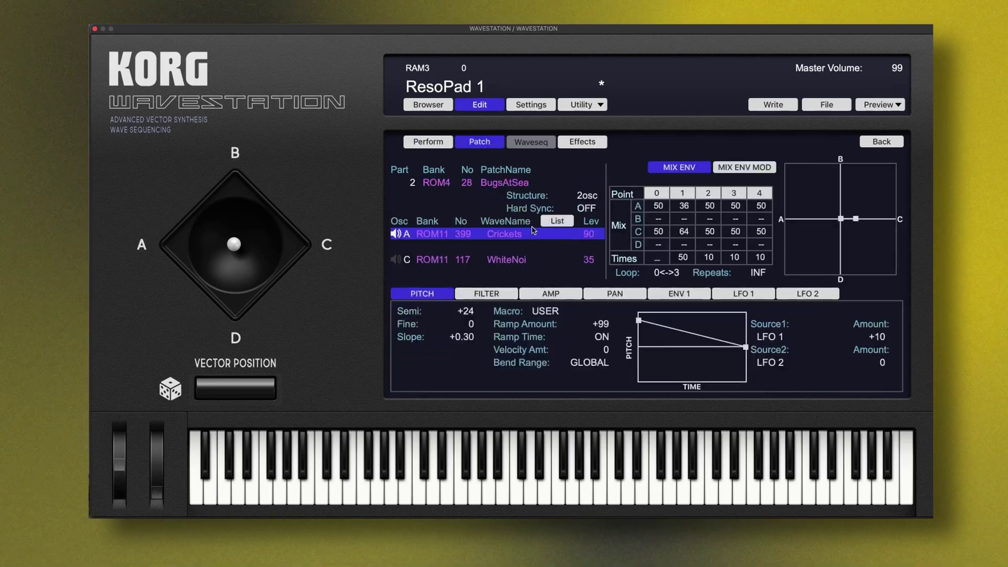
{"action": "left_click", "coordinate": [565, 295]}
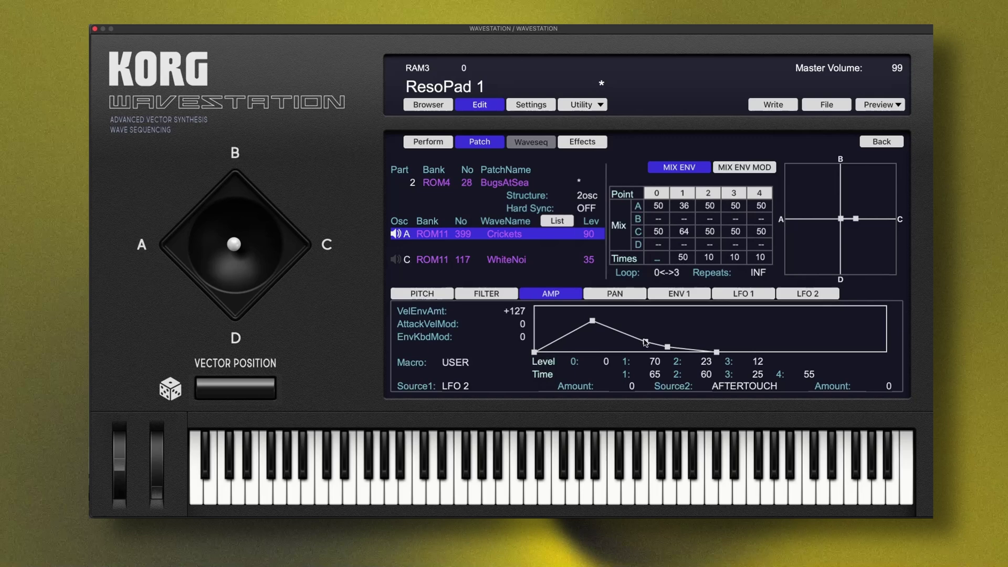
{"action": "key", "text": "Down"}
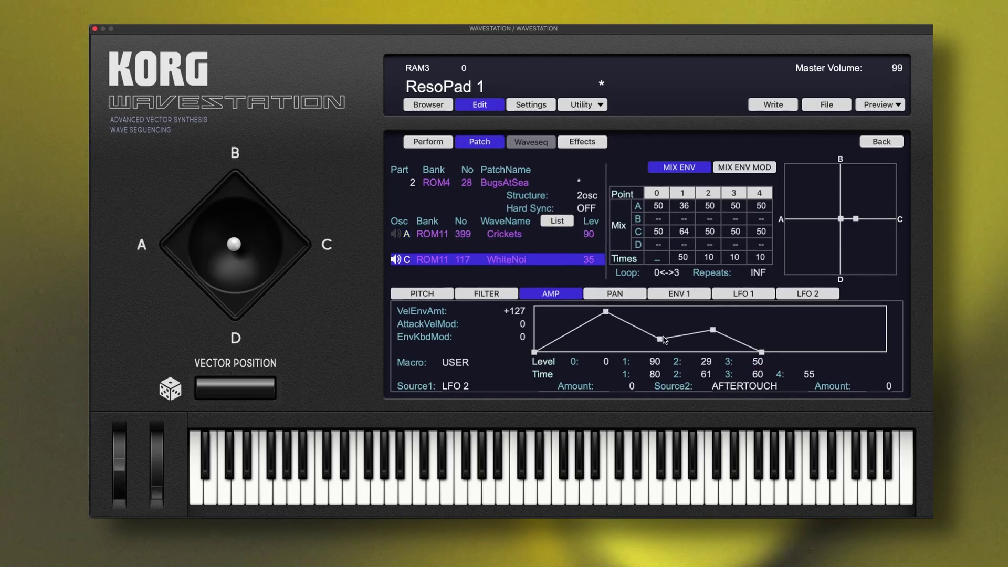
{"action": "left_click_drag", "start_coordinate": [713, 331], "coordinate": [658, 339]}
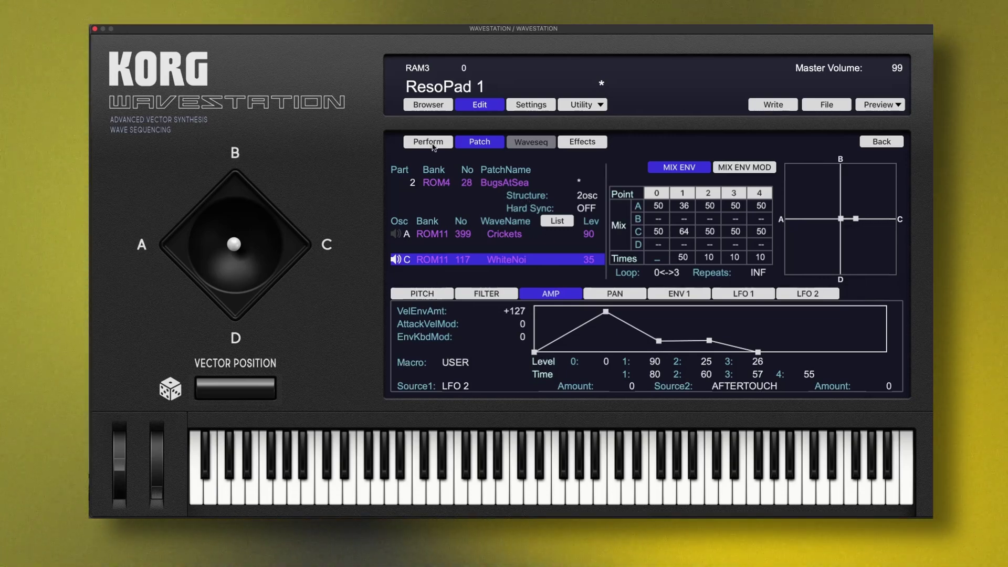
Write the edited BugsAtSea patch to RAM 1 slot 002
{"action": "left_click", "coordinate": [765, 105]}
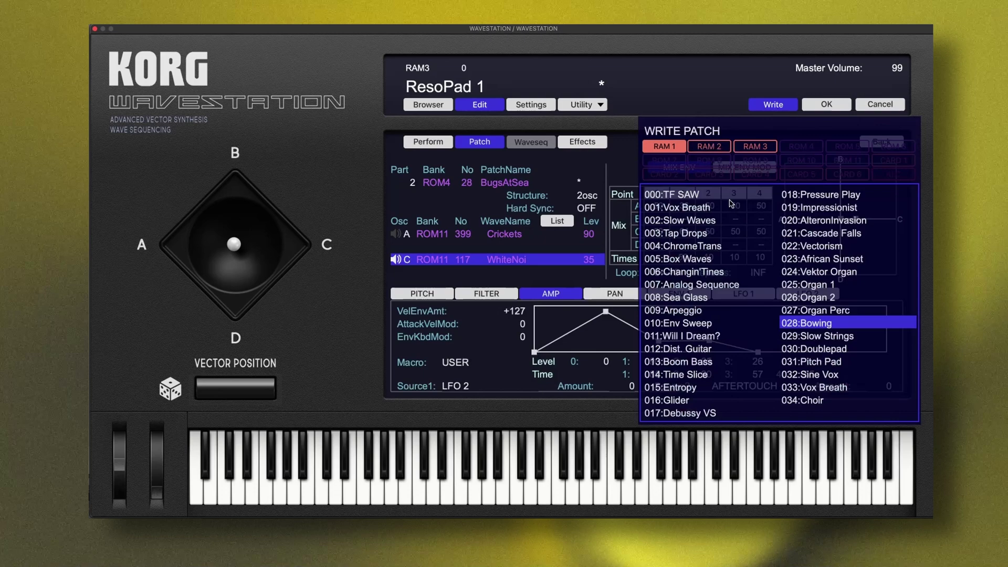
{"action": "left_click", "coordinate": [699, 220]}
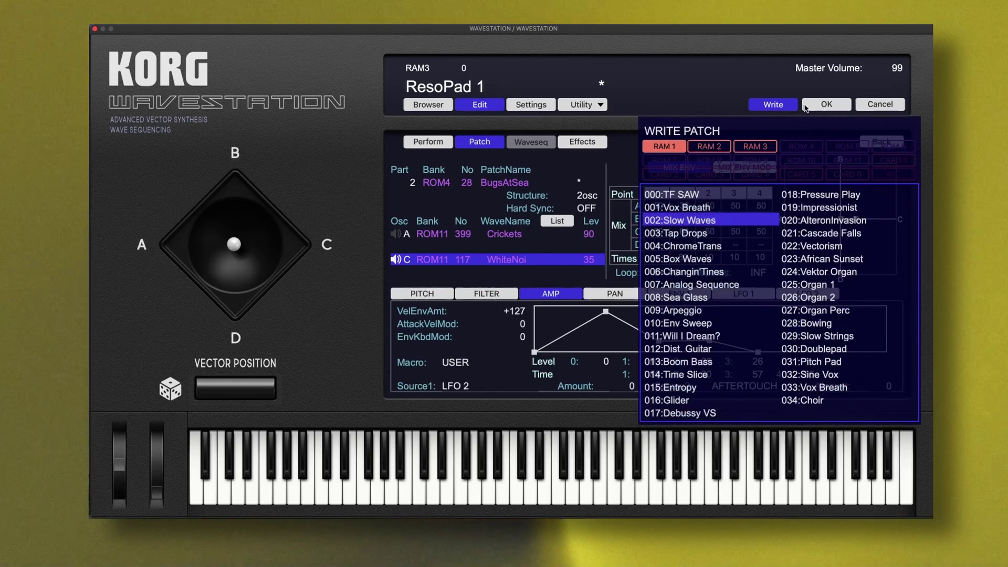
{"action": "left_click", "coordinate": [830, 105]}
Write part 3's Tambourine patch to RAM 1 slot 003
{"action": "left_click", "coordinate": [428, 142]}
{"action": "left_click", "coordinate": [504, 208]}
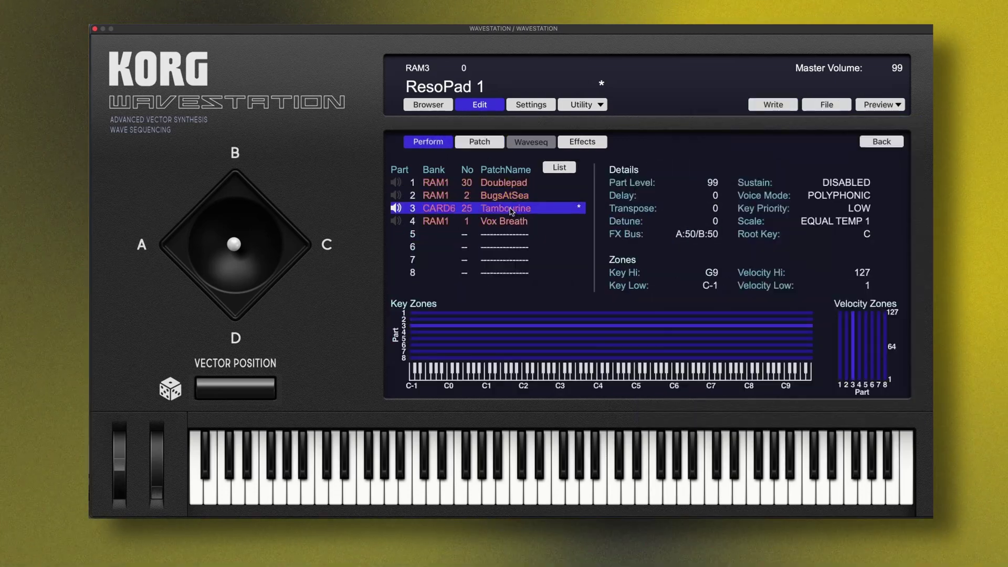
{"action": "left_click", "coordinate": [479, 142]}
{"action": "left_click", "coordinate": [773, 104]}
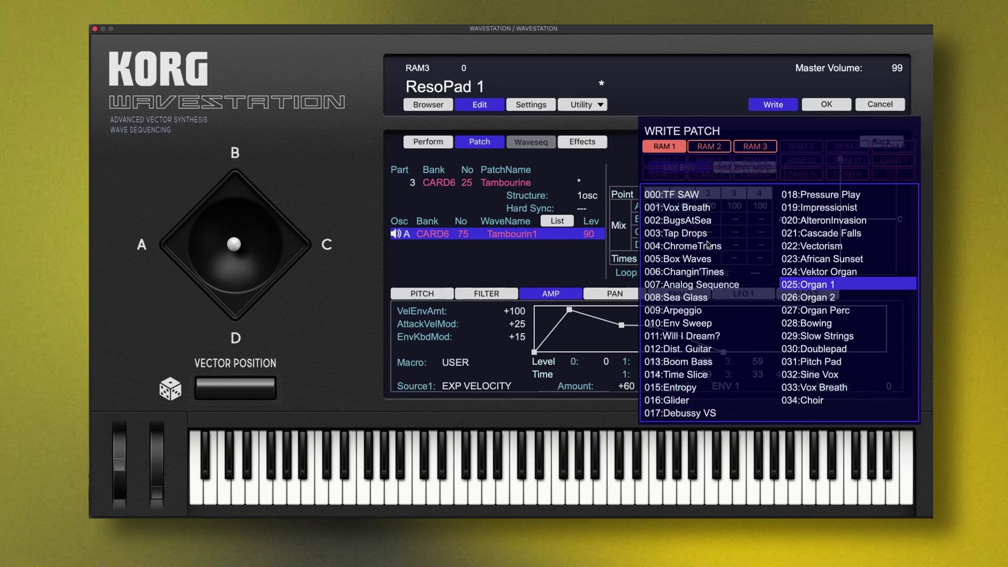
{"action": "left_click", "coordinate": [827, 105]}
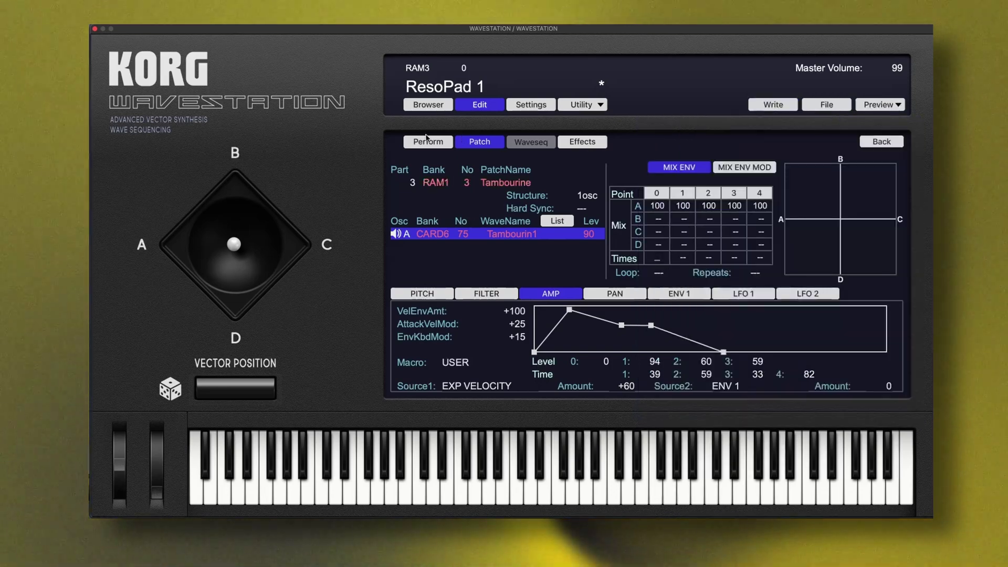
{"action": "left_click", "coordinate": [414, 142]}
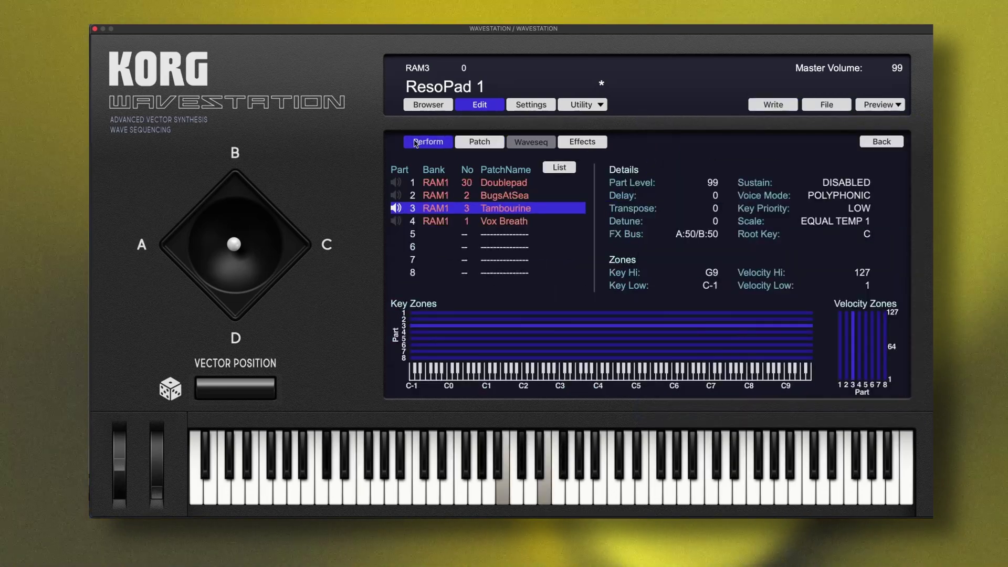
Set part 2 BugsAtSea's Part Level to 40 on the Perform page
{"action": "left_click", "coordinate": [483, 195]}
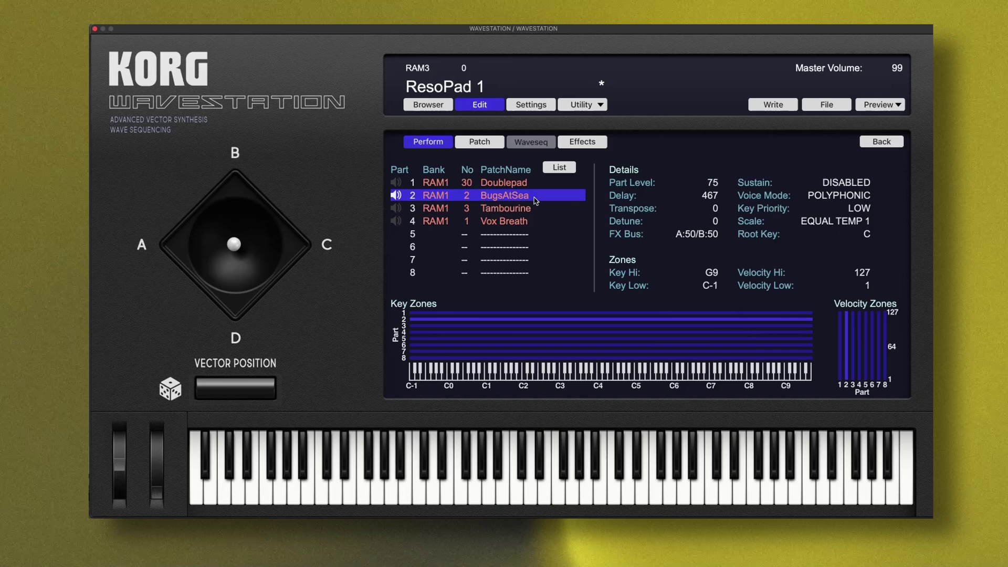
{"action": "left_click_drag", "start_coordinate": [714, 183], "coordinate": [723, 251]}
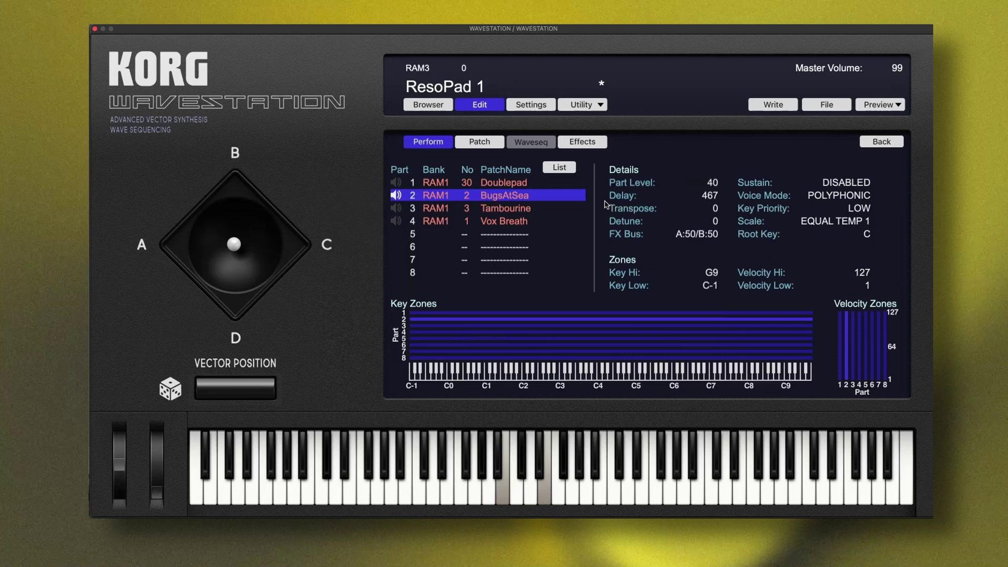
Make EFFECT2 a Reverb 03 Large Hall - EQ and set the chorus Lfo Depth to 76
{"action": "left_click", "coordinate": [596, 145]}
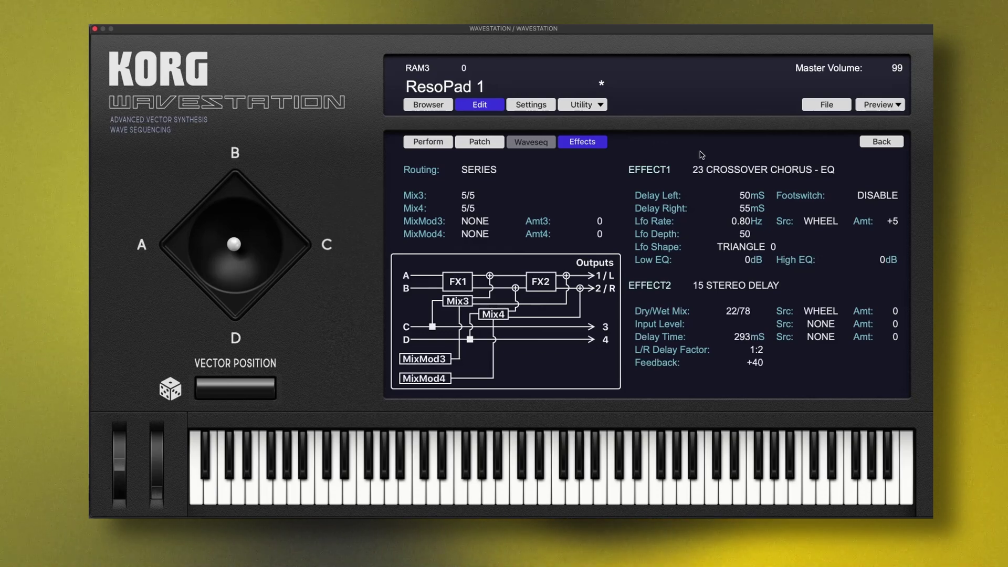
{"action": "left_click", "coordinate": [428, 141]}
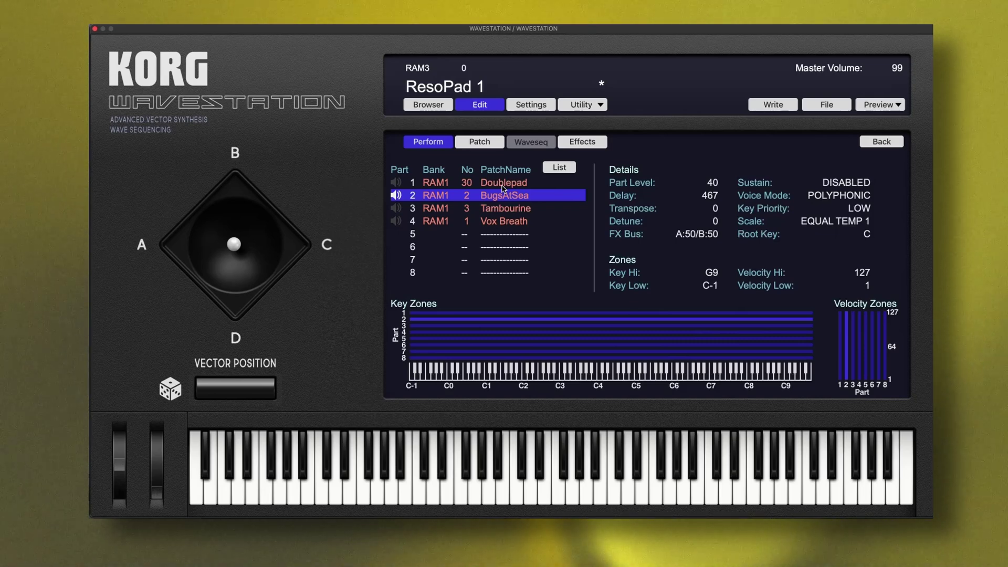
{"action": "left_click", "coordinate": [590, 143]}
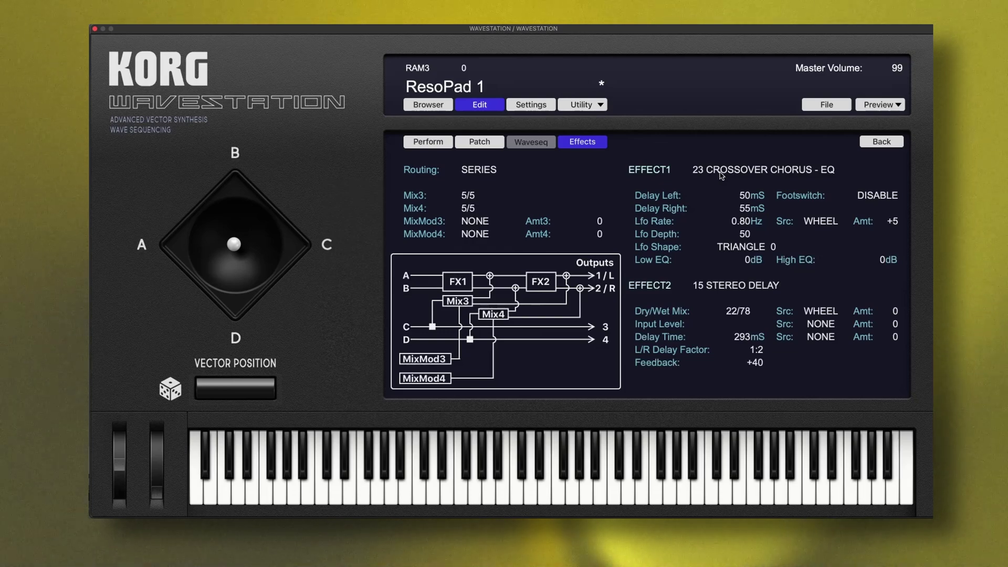
{"action": "left_click", "coordinate": [738, 287]}
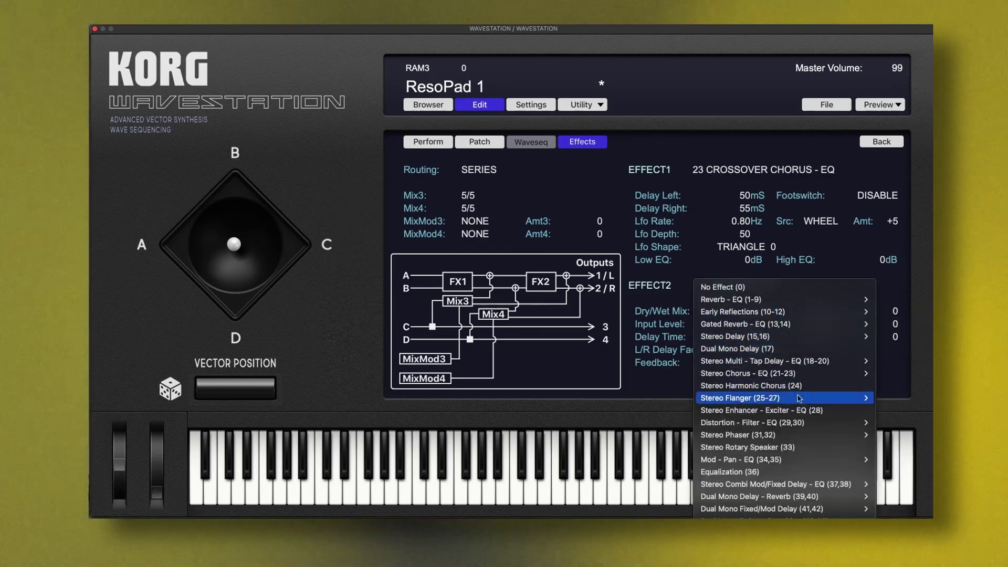
{"action": "left_click", "coordinate": [754, 304]}
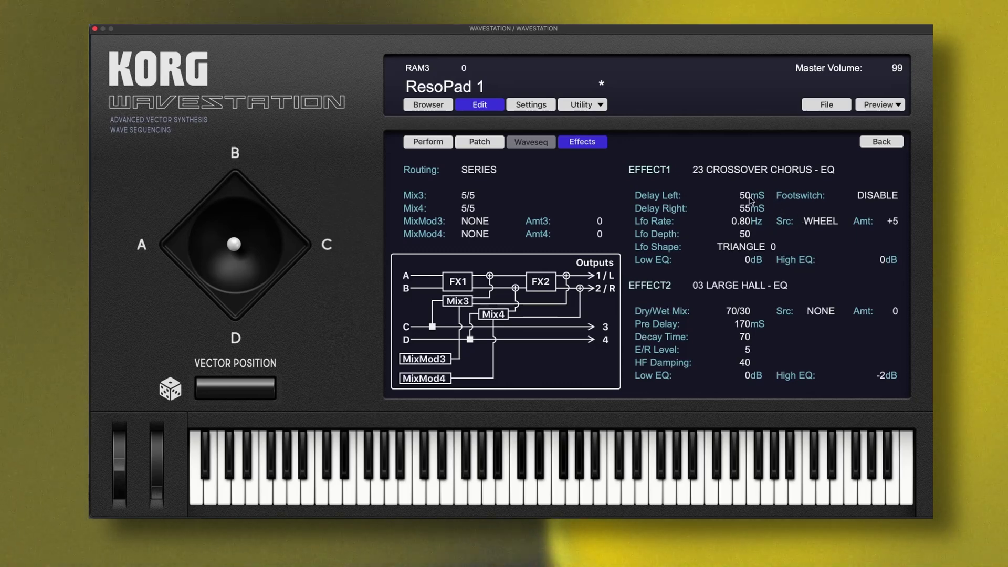
{"action": "left_click_drag", "start_coordinate": [746, 239], "coordinate": [754, 188]}
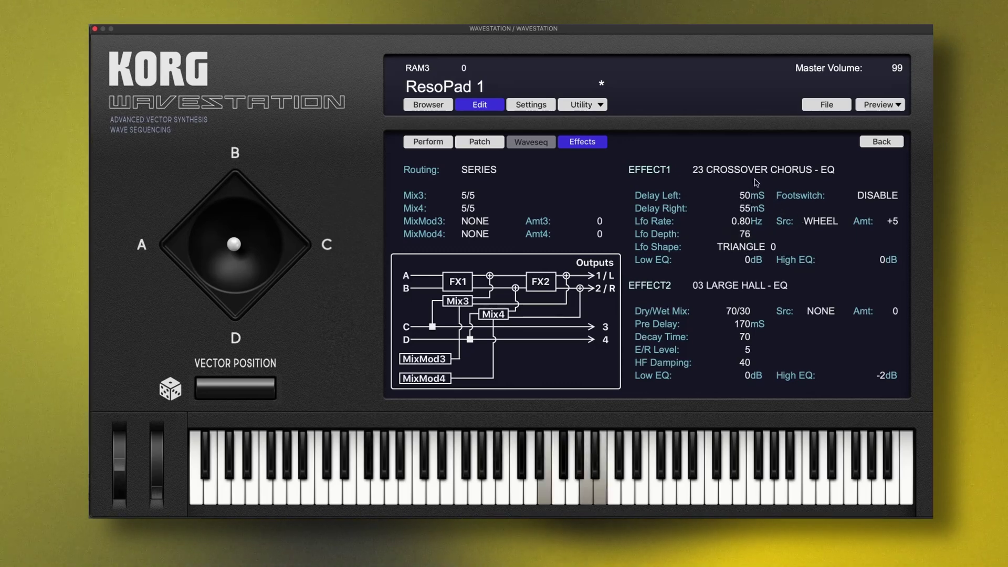
{"action": "left_click", "coordinate": [440, 143]}
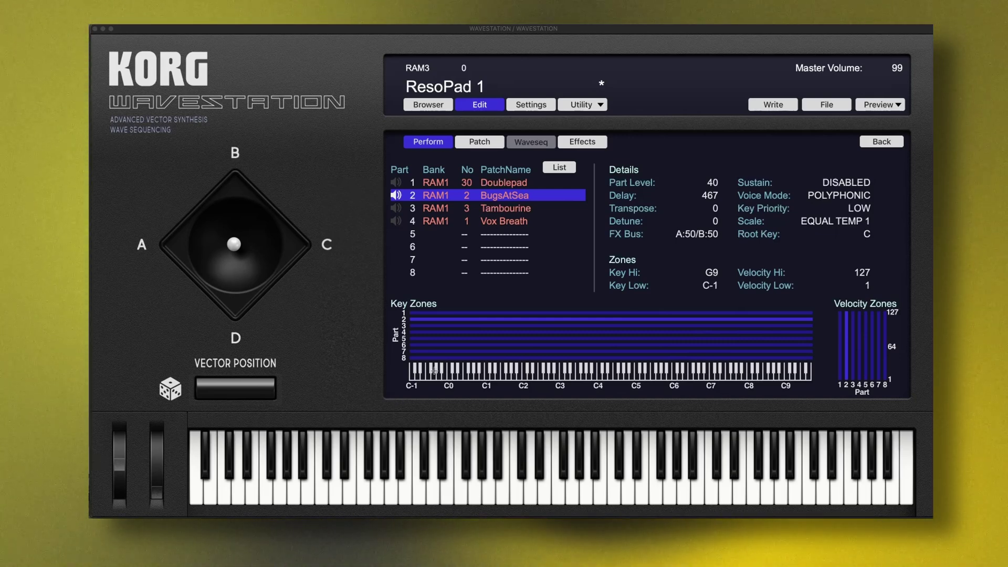
{"action": "left_click", "coordinate": [473, 142]}
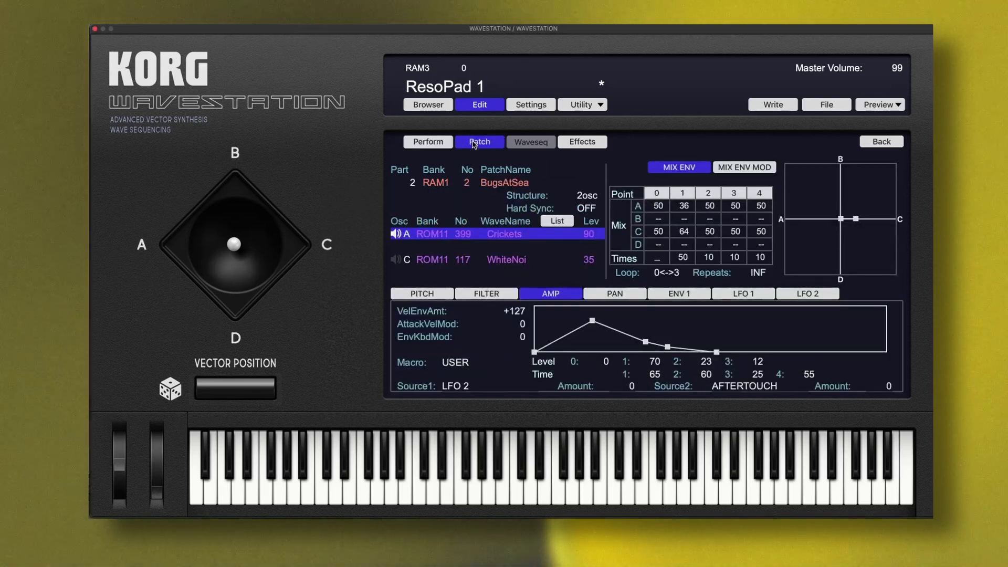
{"action": "left_click", "coordinate": [434, 147]}
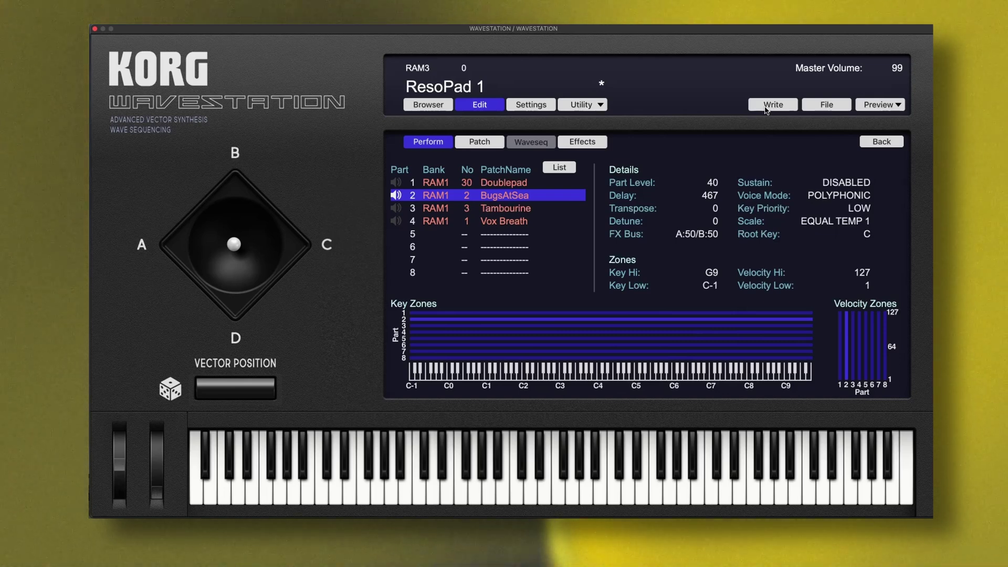
Rename the performance to 'TF PAD TUT'
{"action": "left_click", "coordinate": [418, 89]}
{"action": "double_click", "coordinate": [509, 90]}
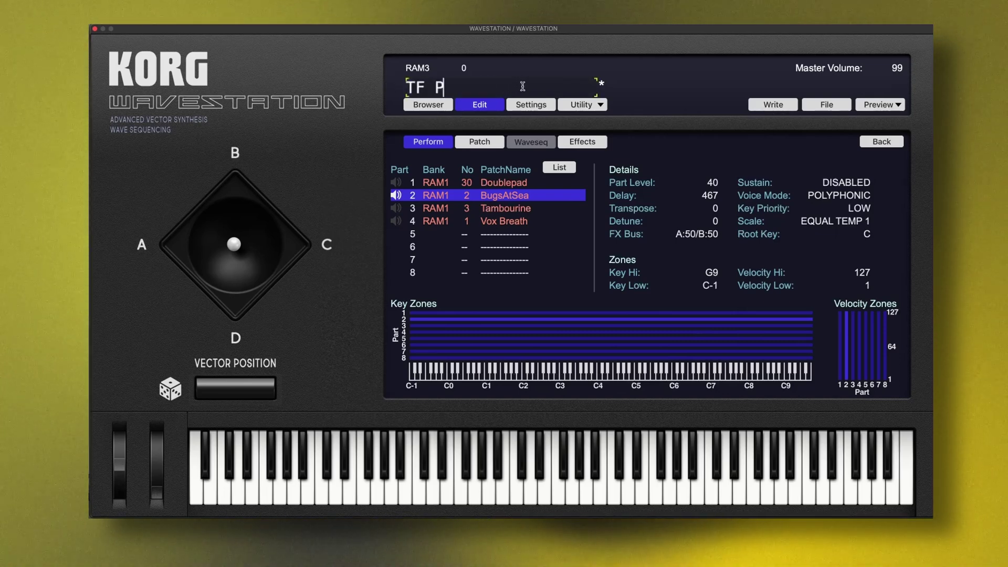
{"action": "type", "text": "TF PAD TUT"}
{"action": "key", "text": "Return"}
Start writing the performance and choose the RAM 2 bank as its destination
{"action": "left_click", "coordinate": [770, 105]}
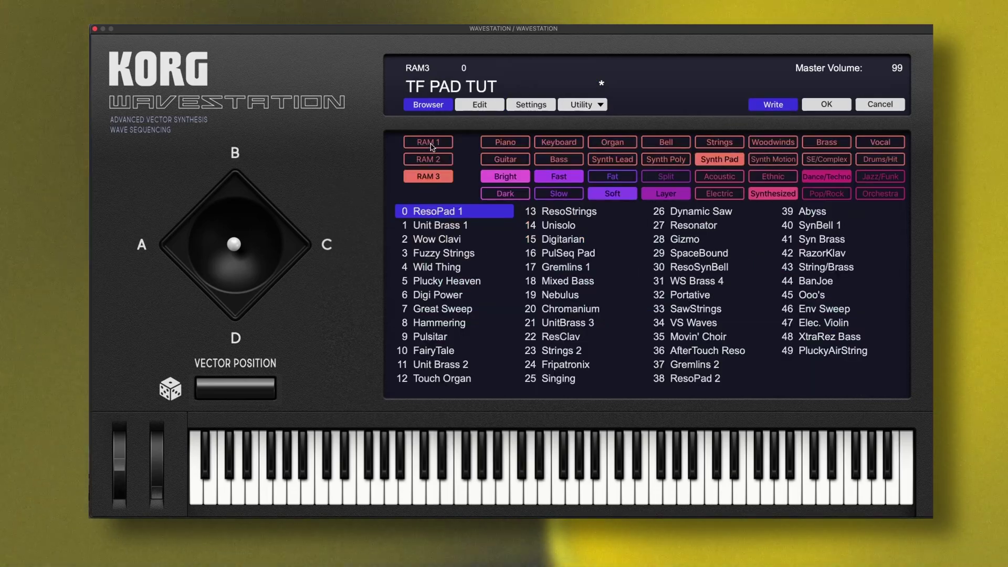
{"action": "left_click", "coordinate": [431, 146]}
{"action": "left_click", "coordinate": [435, 162]}
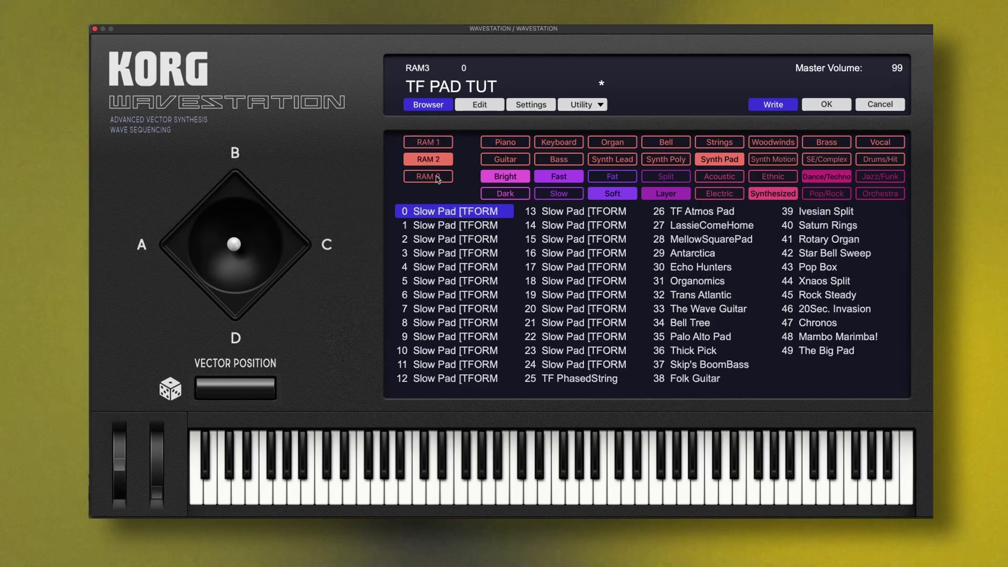
{"action": "left_click", "coordinate": [428, 177]}
{"action": "left_click", "coordinate": [428, 159]}
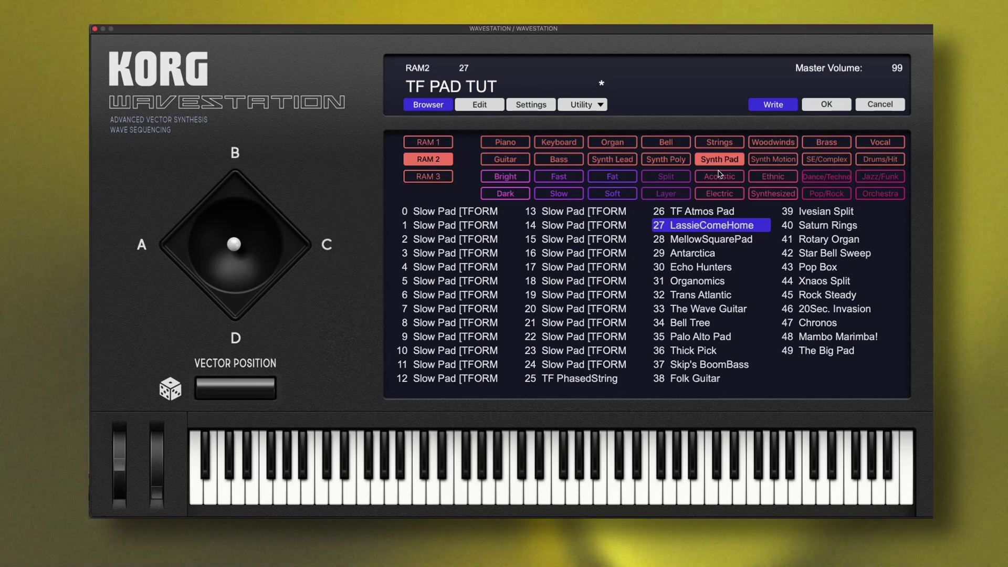
Store TF PAD TUT in RAM 2 slot 27 and bring up the browser's File save choices
{"action": "left_click", "coordinate": [827, 105]}
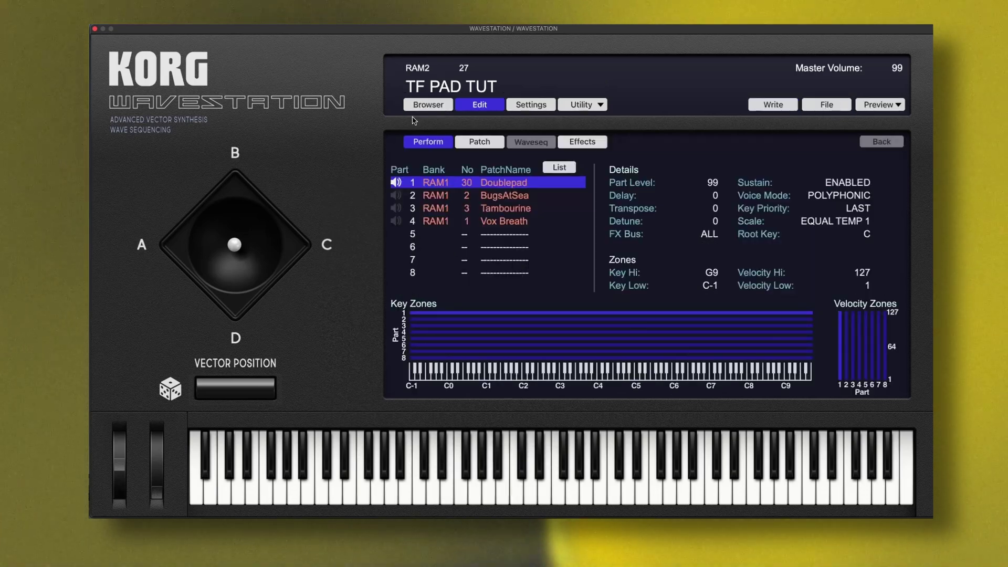
{"action": "left_click", "coordinate": [427, 108]}
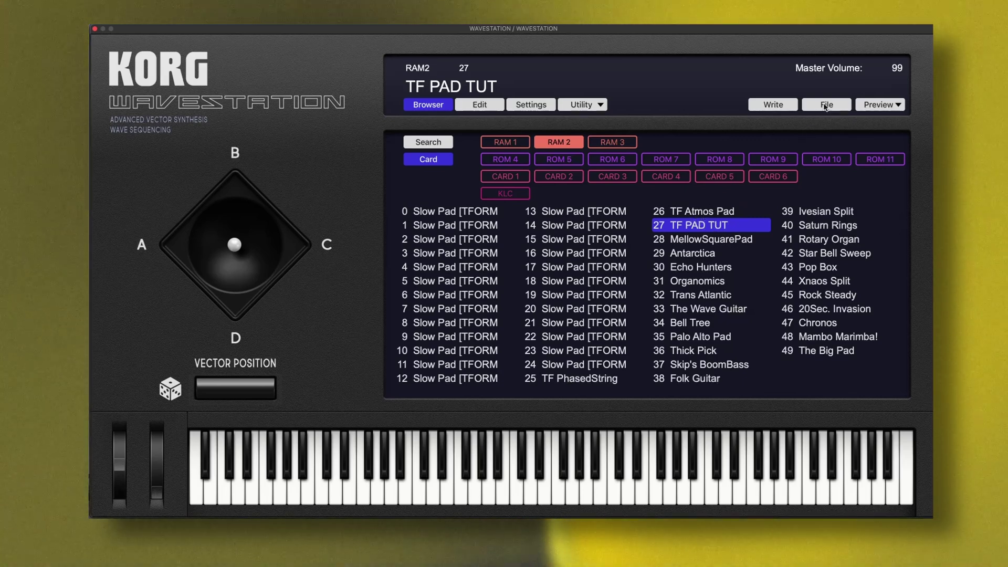
{"action": "left_click", "coordinate": [827, 104]}
{"action": "left_click", "coordinate": [782, 105]}
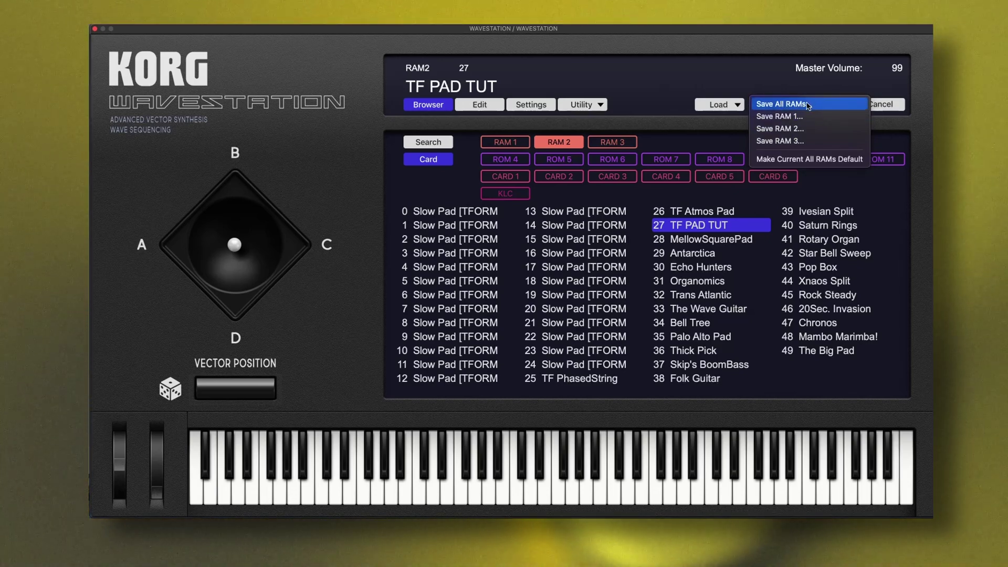
Choose Save All RAMs and edit the .fxb bank file name for Documents
{"action": "left_click", "coordinate": [807, 104]}
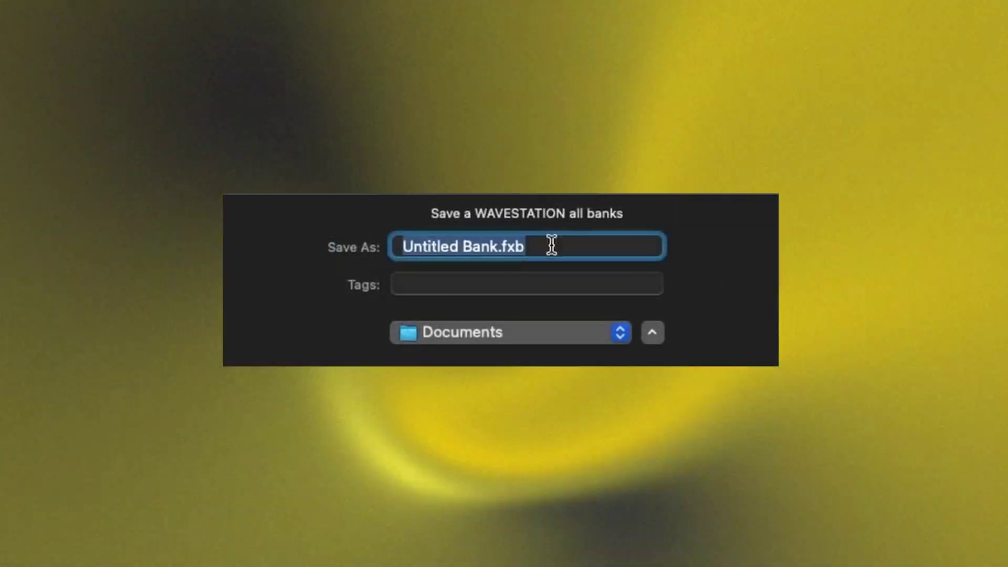
{"action": "left_click", "coordinate": [528, 245]}
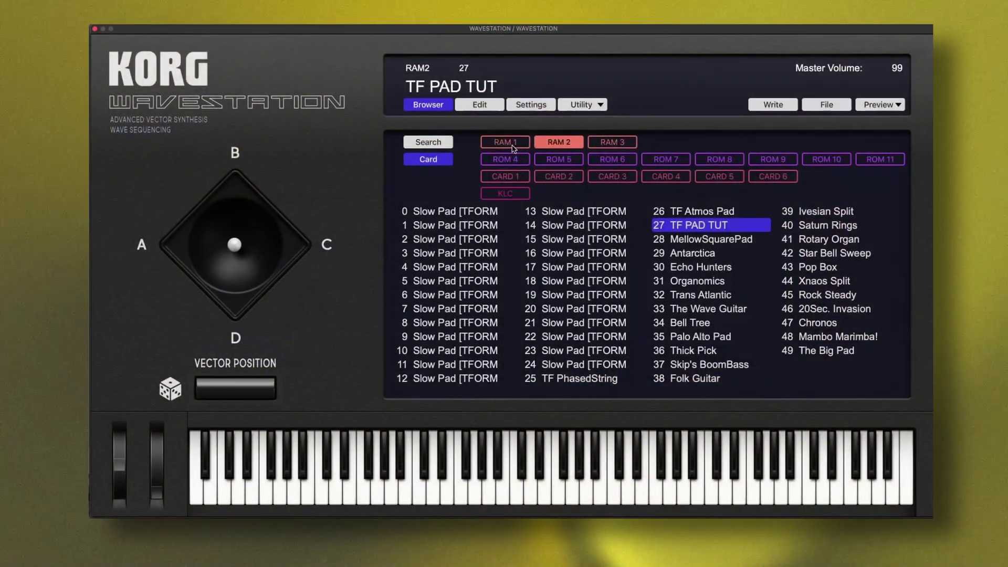
List the RAM 3 bank's performances in the browser and bring up the File save choices again
{"action": "left_click", "coordinate": [512, 147]}
{"action": "left_click", "coordinate": [559, 142]}
{"action": "left_click", "coordinate": [609, 142]}
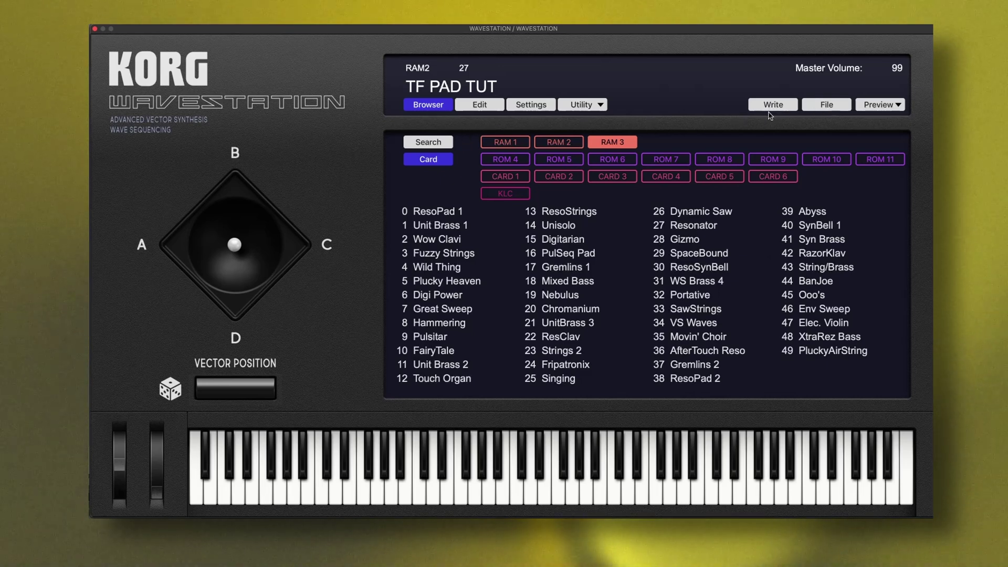
{"action": "left_click", "coordinate": [827, 104]}
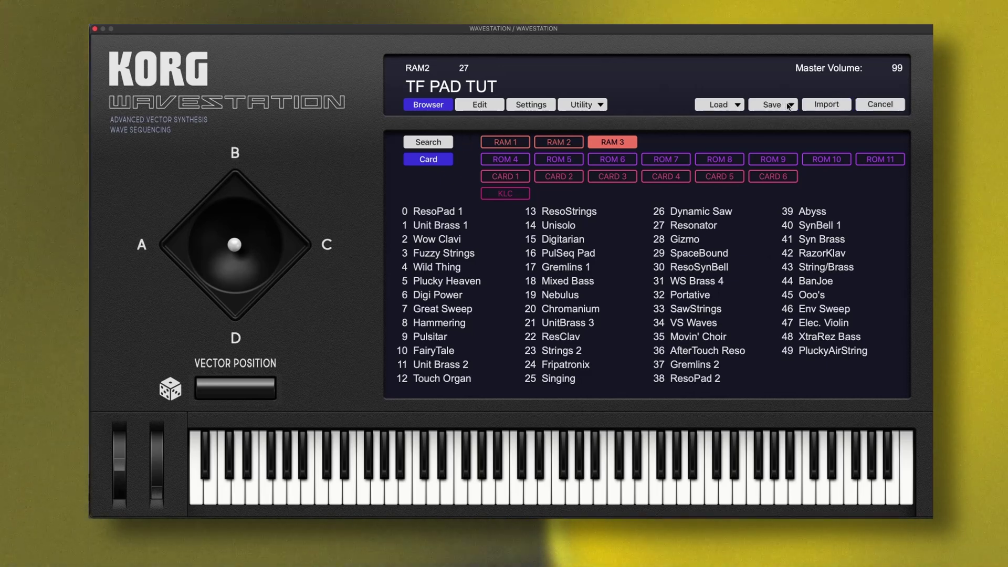
{"action": "left_click", "coordinate": [777, 104]}
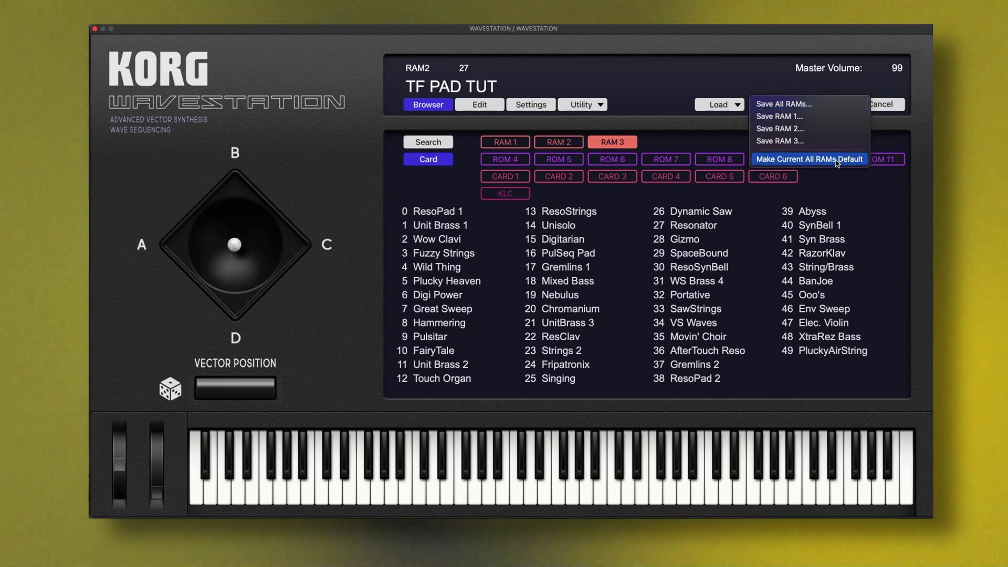